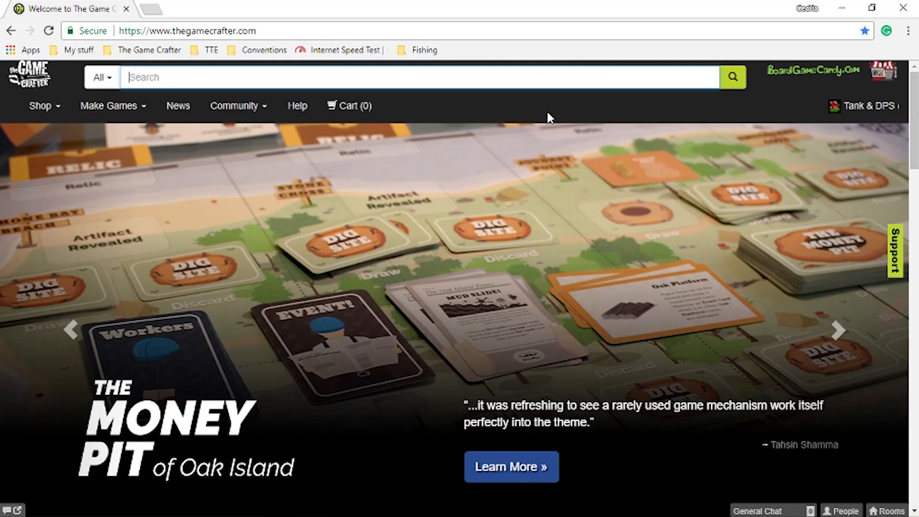
Step: Open the Poker Deck product page from the Decks category of the printed components catalog
click(115, 106)
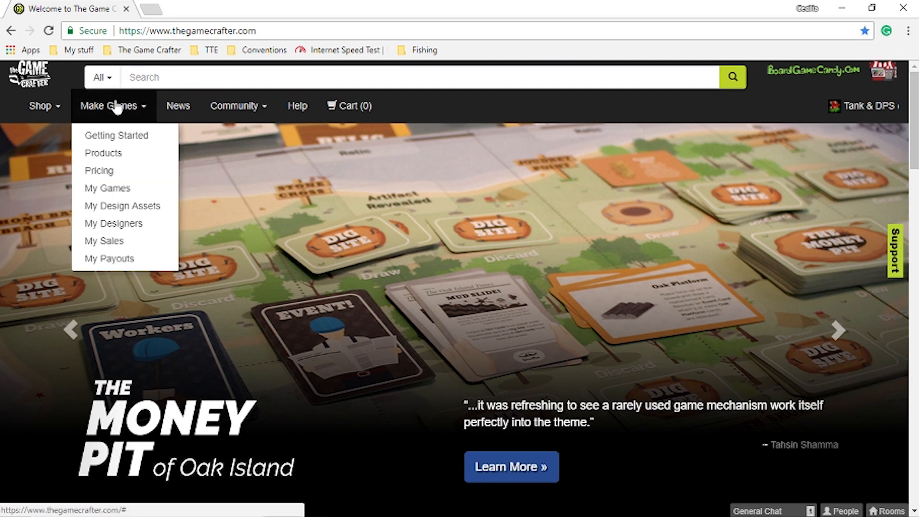
click(116, 154)
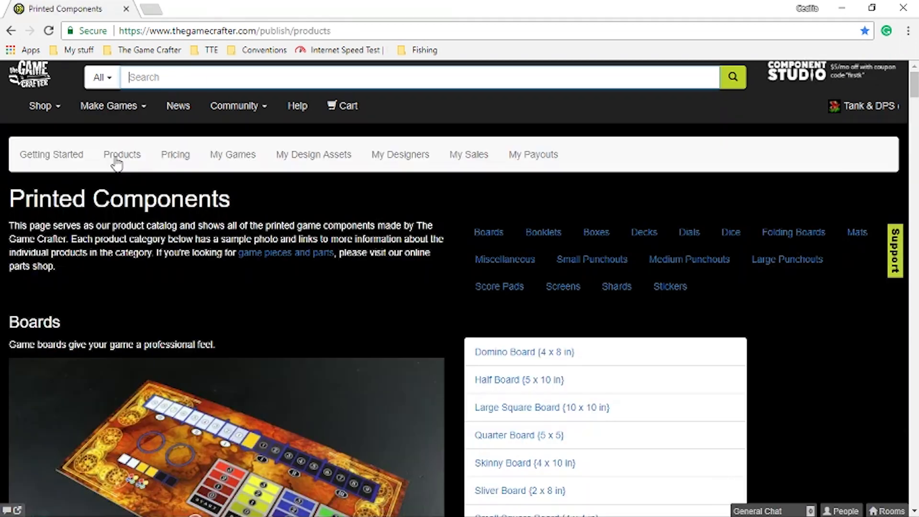
scroll(116, 163, down, 4)
scroll(116, 164, down, 15)
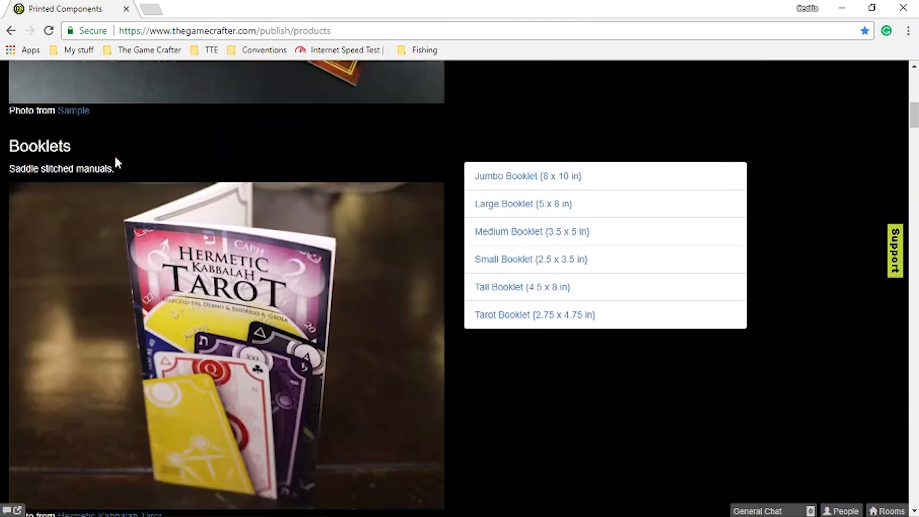
scroll(117, 164, down, 12)
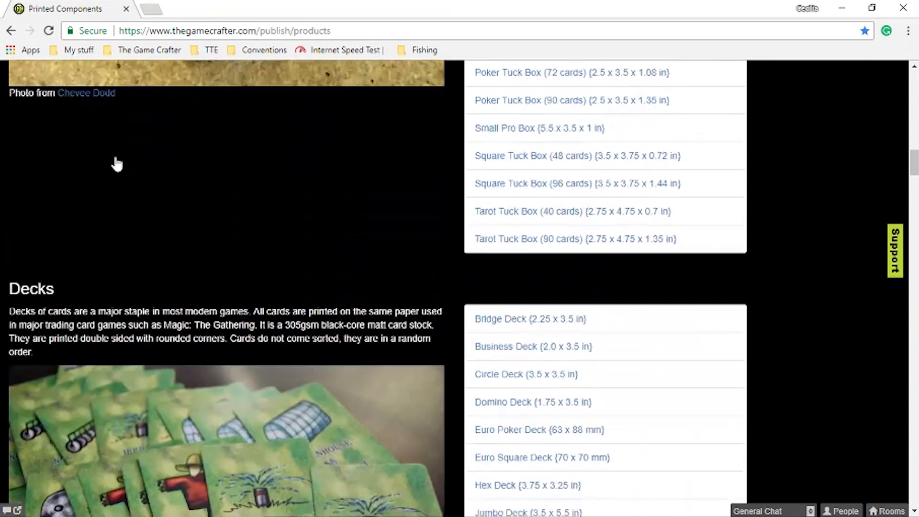
scroll(116, 164, down, 10)
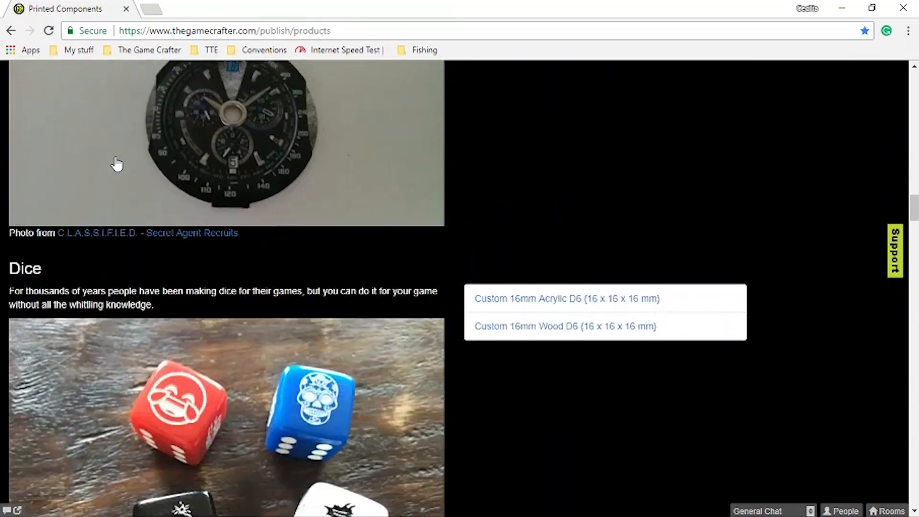
scroll(116, 164, up, 20)
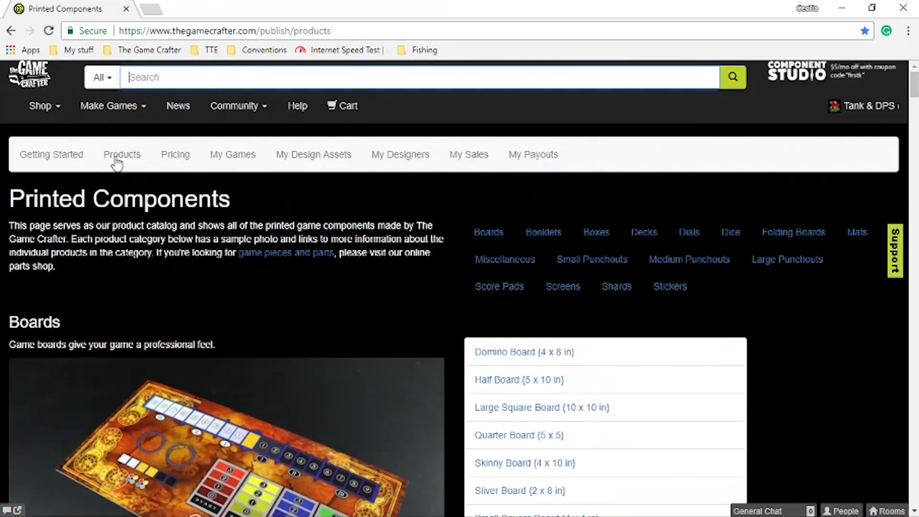
click(643, 235)
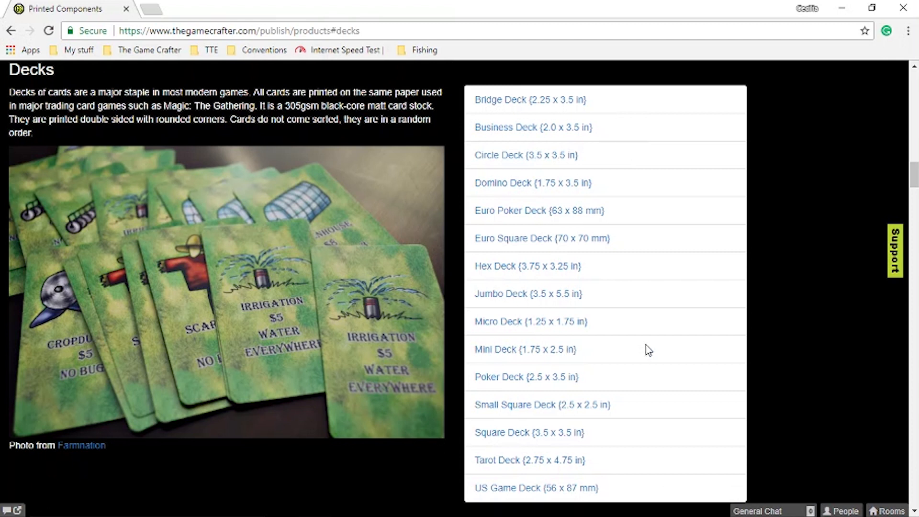
click(497, 380)
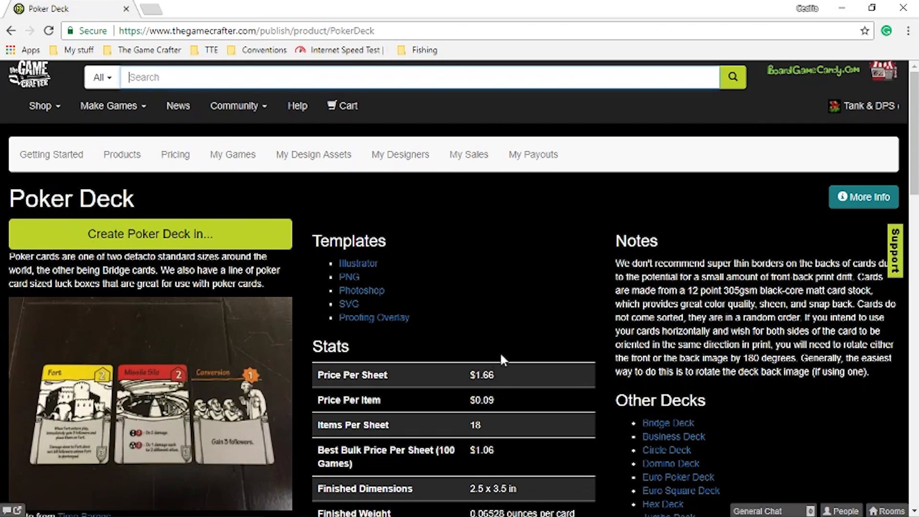
Step: Open the Poker Deck's PNG template and save the image to the Desktop as poker-card
scroll(509, 344, down, 3)
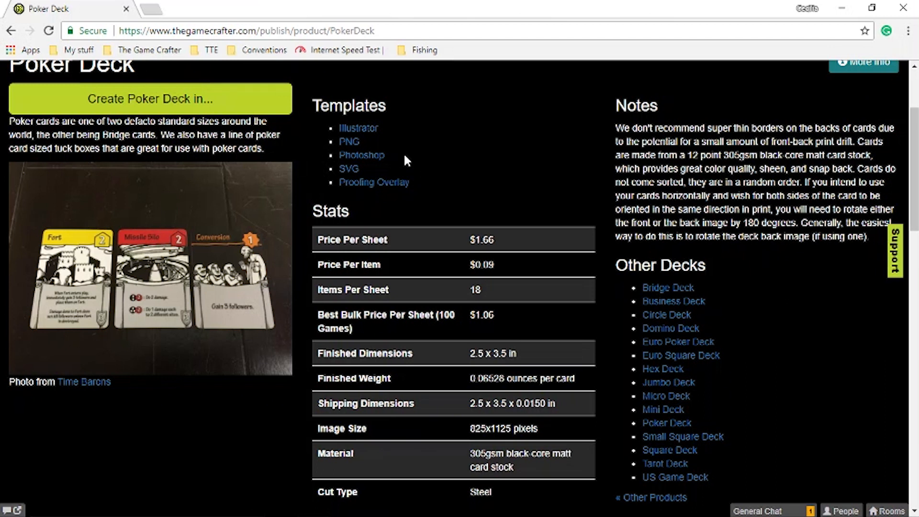
click(354, 149)
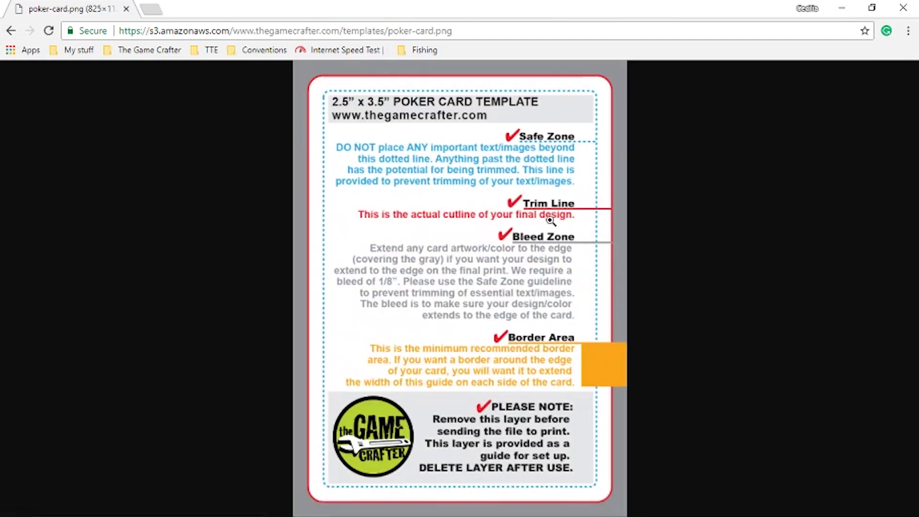
right_click(544, 215)
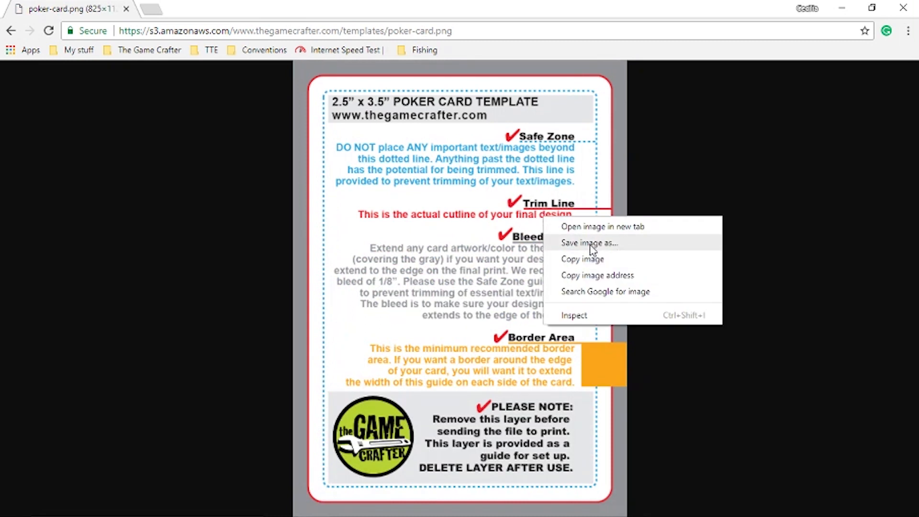
click(590, 244)
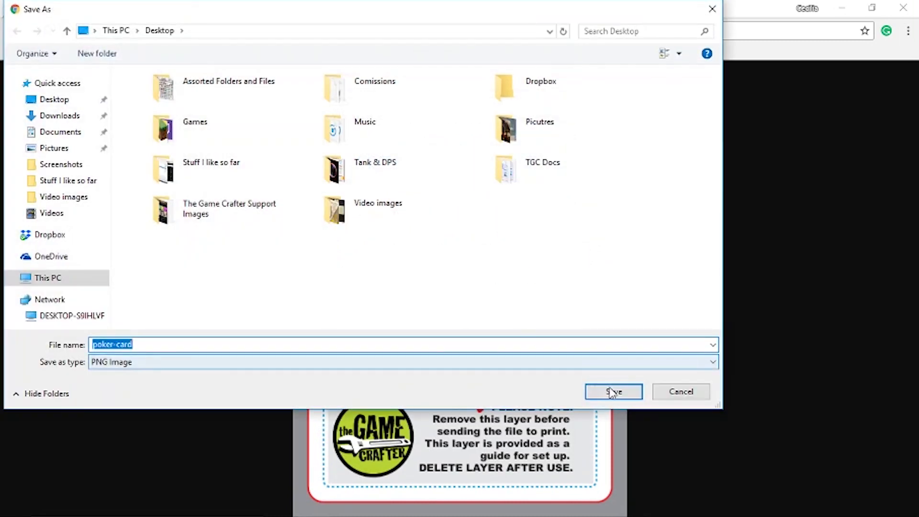
click(611, 390)
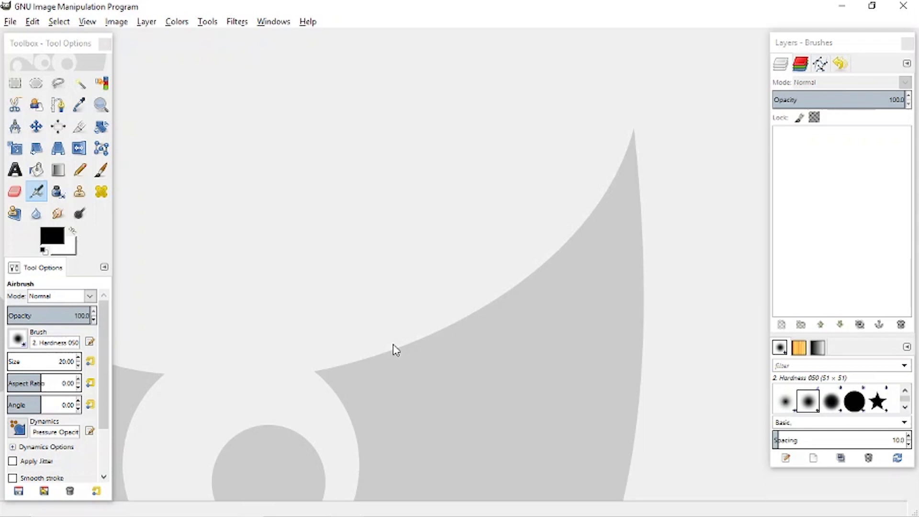
Step: In GIMP, start a new portrait image 825 pixels wide and 1125 pixels high
click(10, 21)
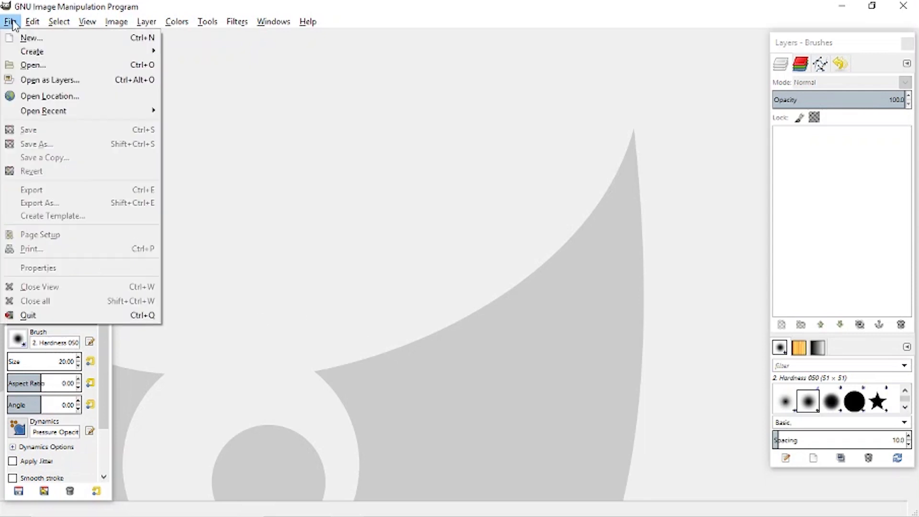
click(28, 36)
double_click(255, 135)
text(8)
key(Tab)
text(1125)
click(251, 173)
Step: Set the new image's X and Y resolution to 300 pixels/in and create it
click(216, 197)
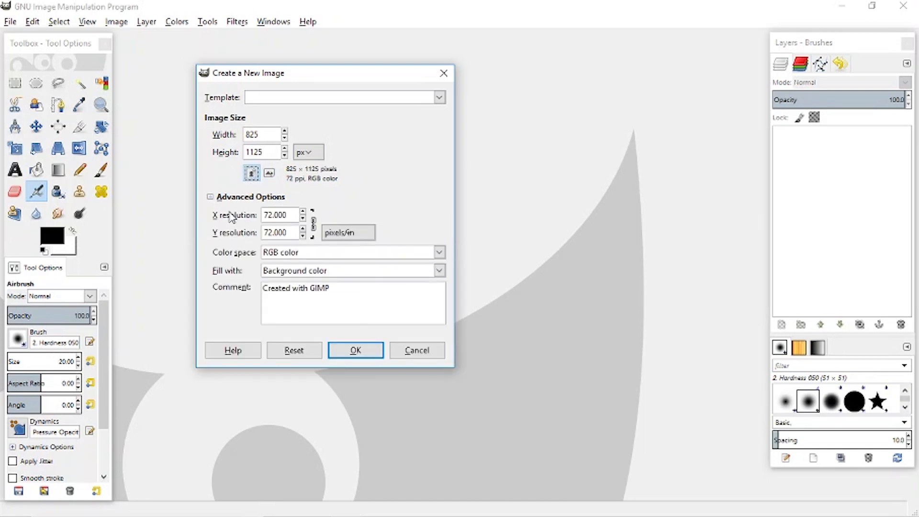
double_click(268, 215)
text(300)
double_click(267, 232)
text(300)
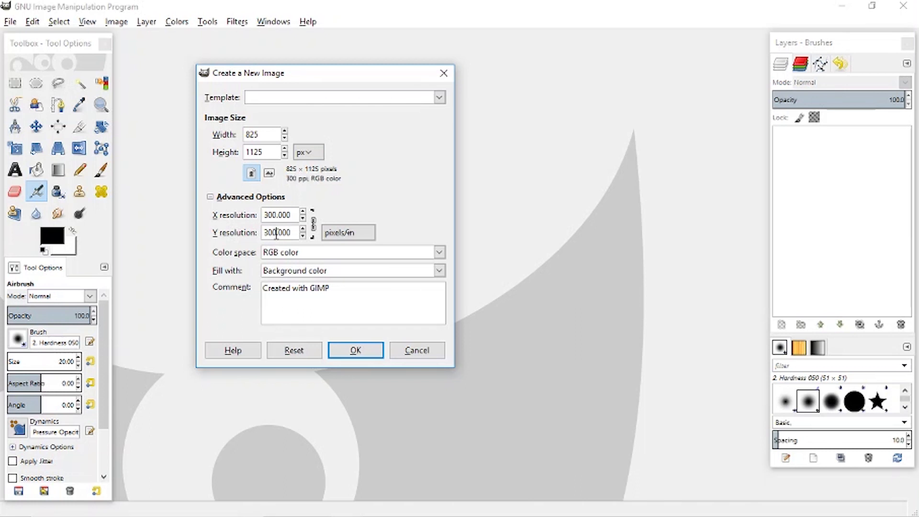
click(356, 353)
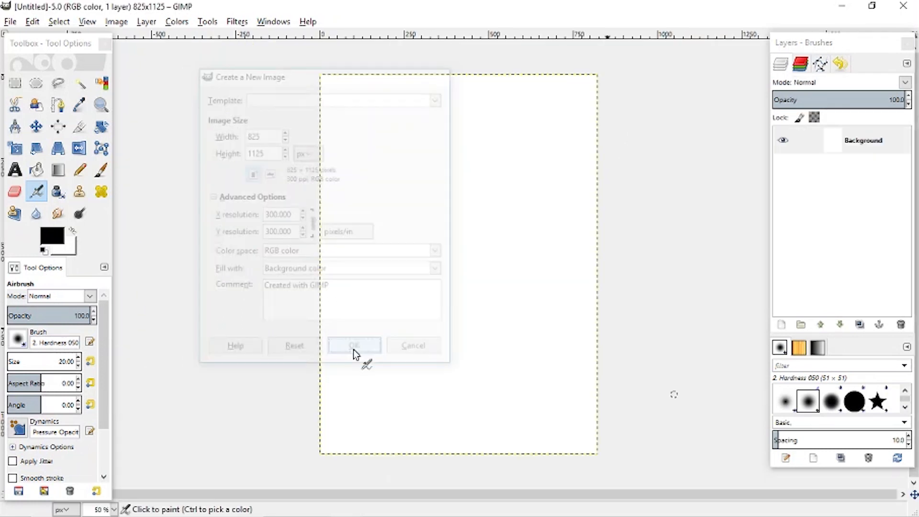
Step: Open poker-card.png from the Desktop as a layer in the new image
click(12, 24)
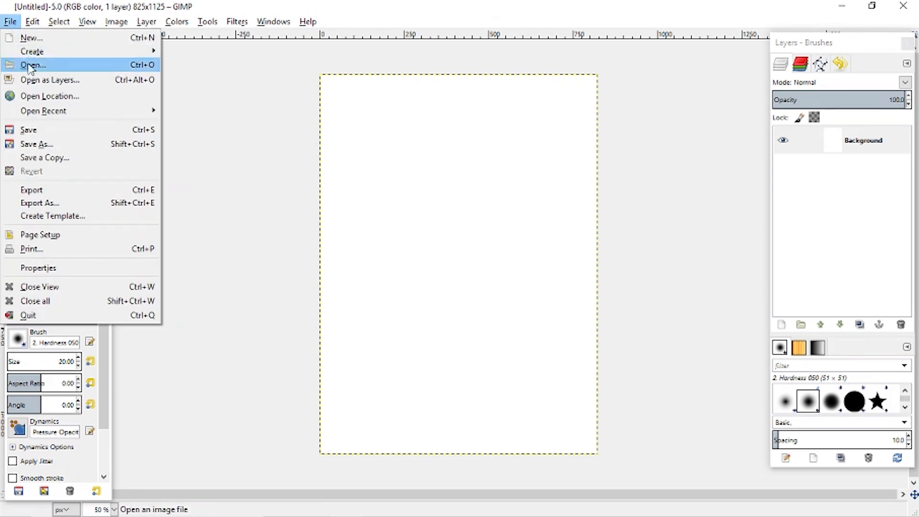
click(30, 80)
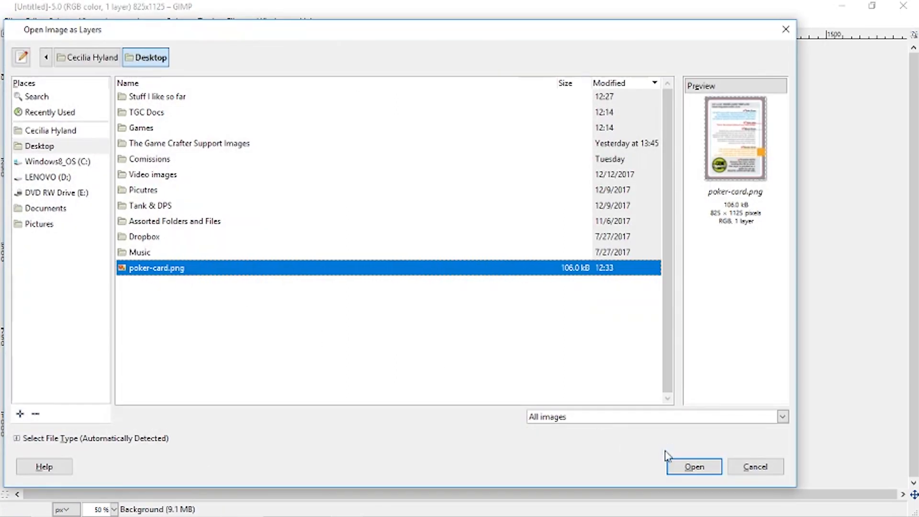
click(694, 466)
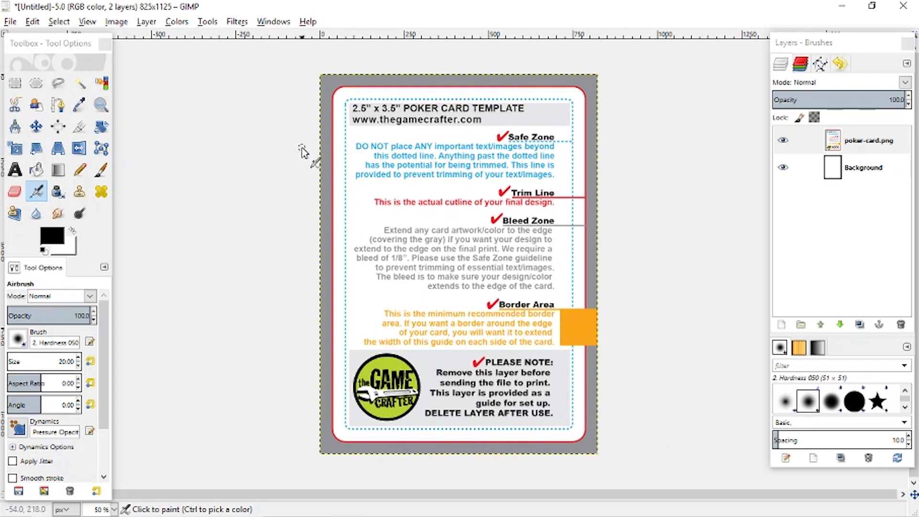
Step: Add "All that Glisens cards gunner cut.png" from the Video images folder as a new layer
click(10, 22)
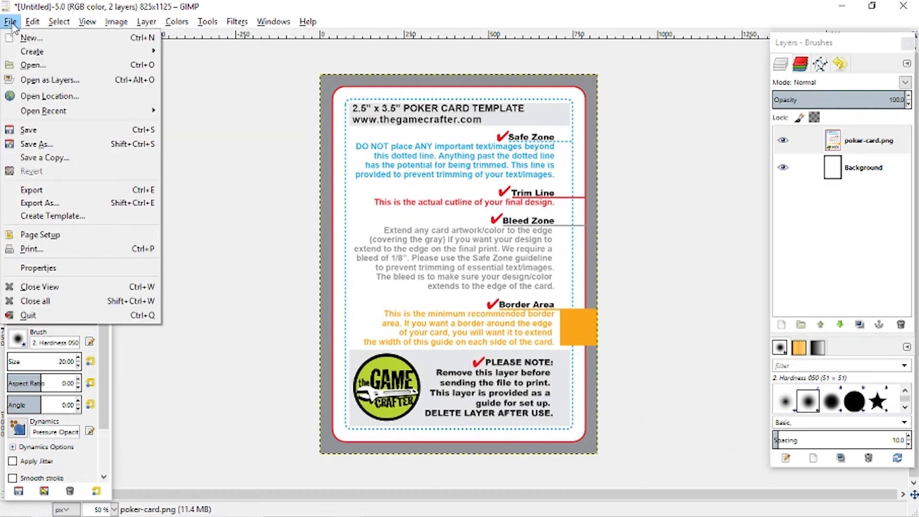
click(50, 80)
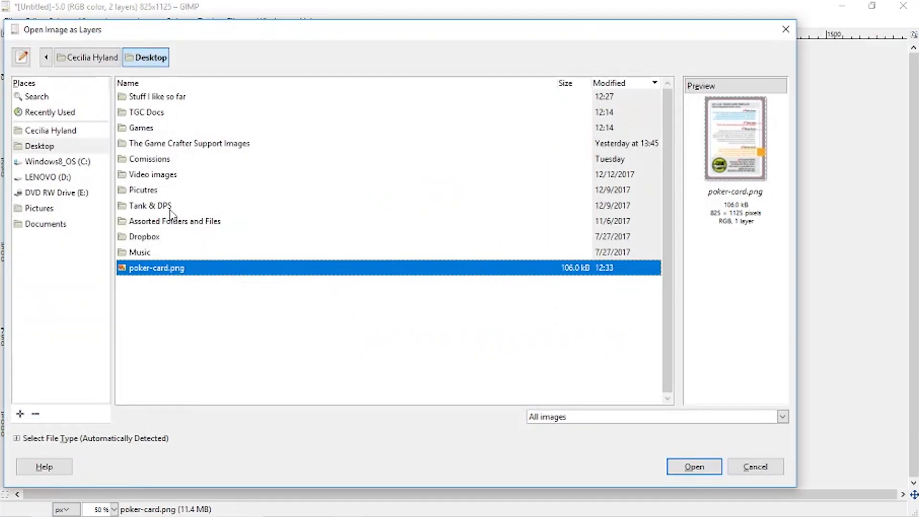
double_click(161, 175)
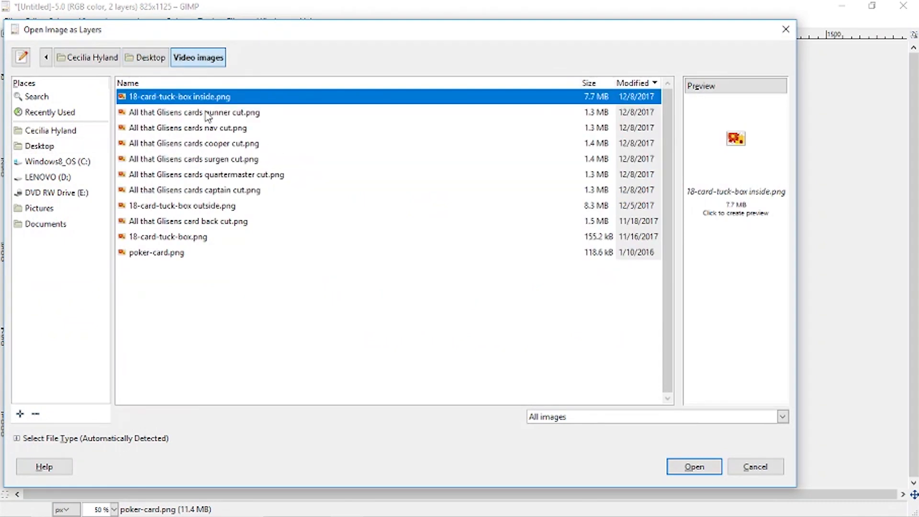
click(208, 114)
click(701, 468)
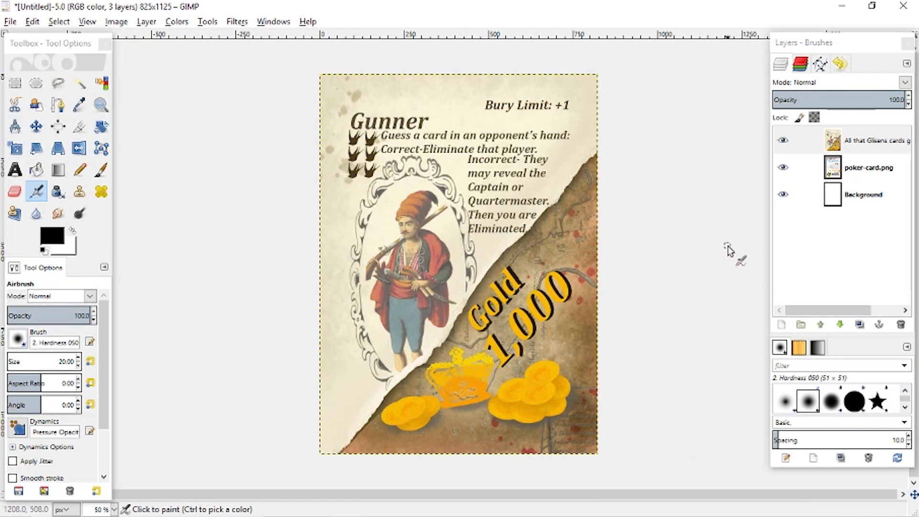
Step: Move the poker-card.png template layer above the gunner artwork and set its opacity to 55.3
drag(863, 170, 864, 133)
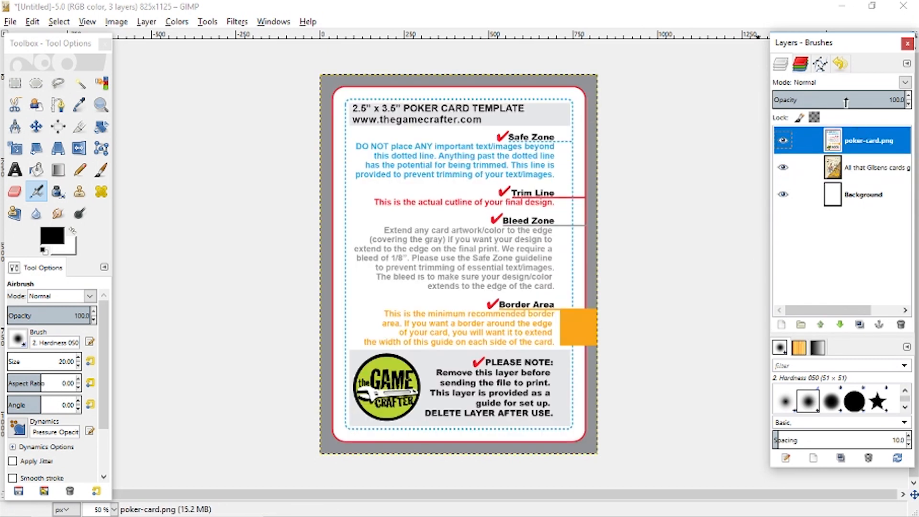
click(846, 102)
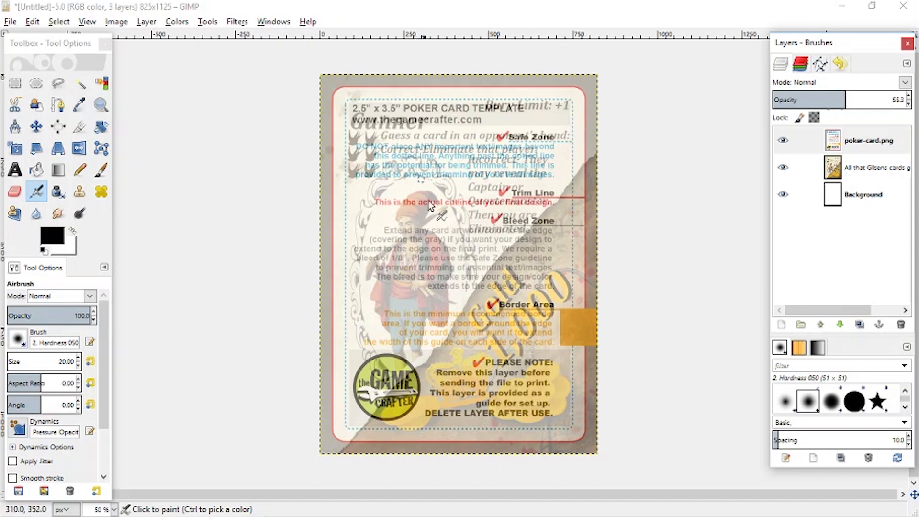
Step: Hide the poker-card.png template layer and export the card image to the Documents folder as Gunner.png
click(783, 142)
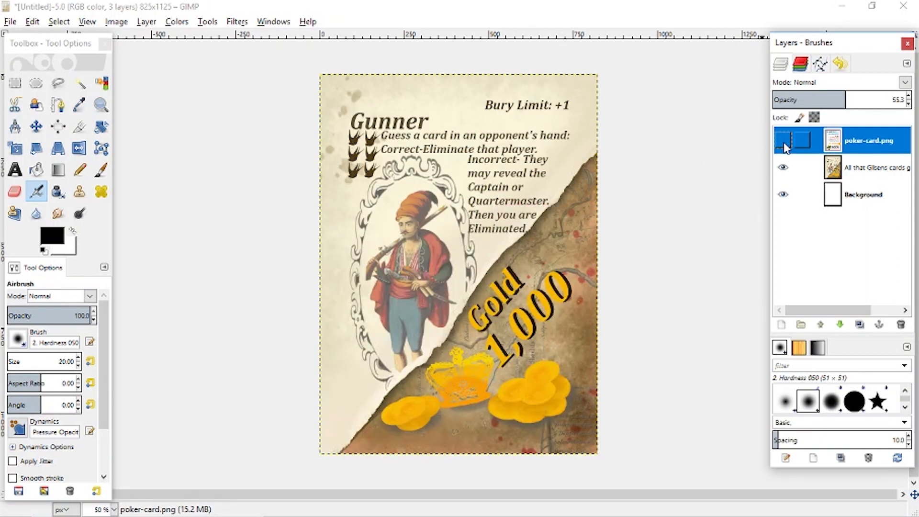
click(11, 21)
click(24, 201)
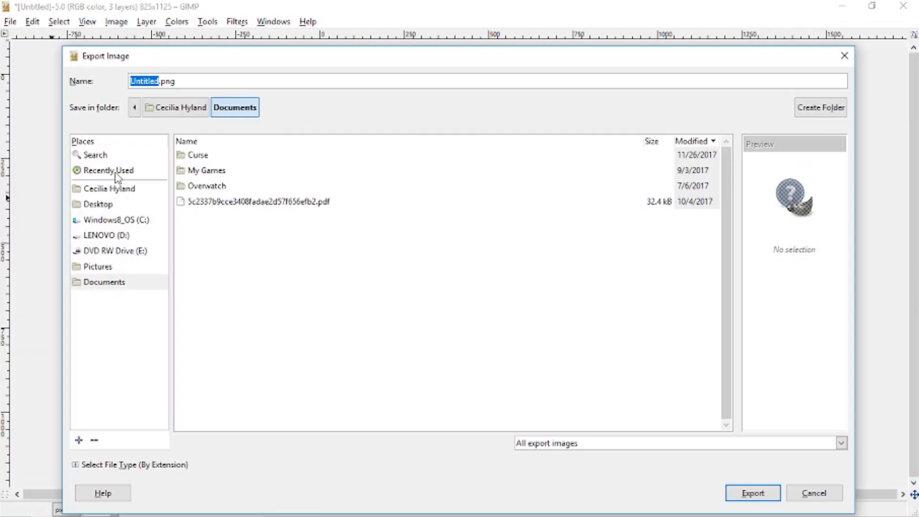
key(BackSpace)
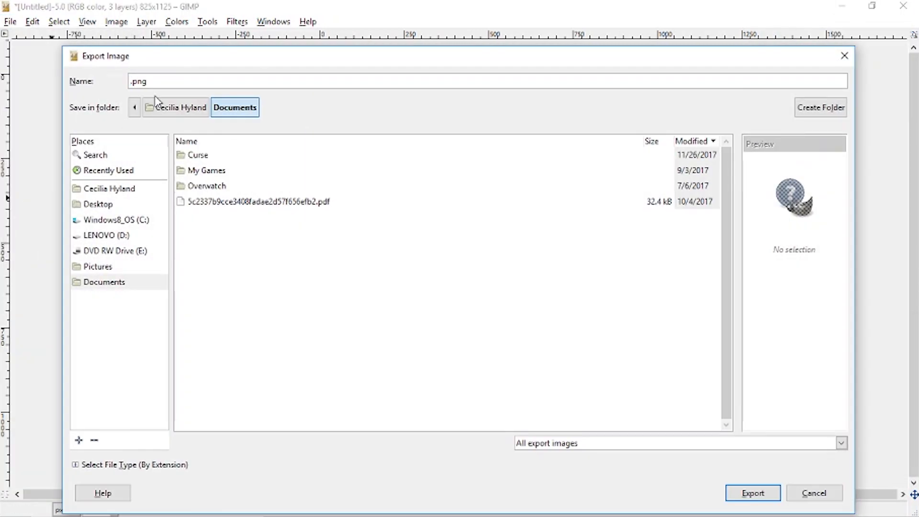
text(Gunners)
key(BackSpace)
click(749, 494)
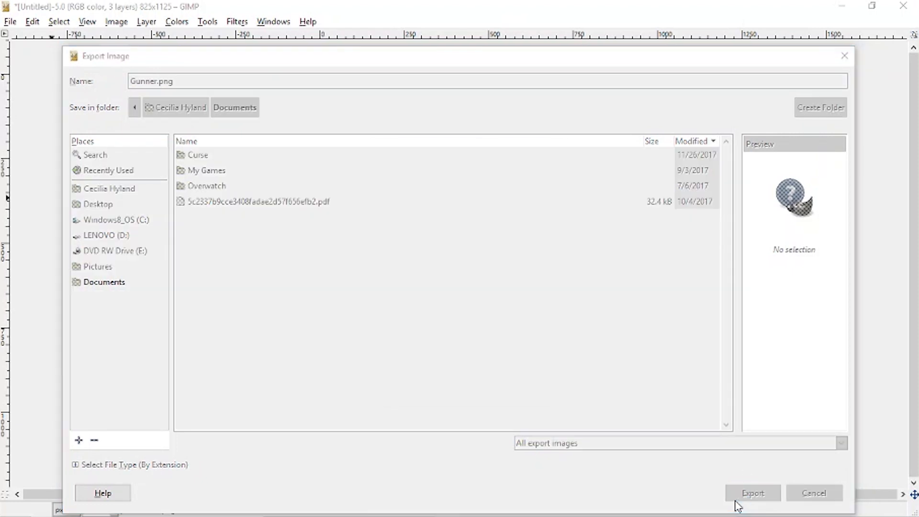
click(469, 383)
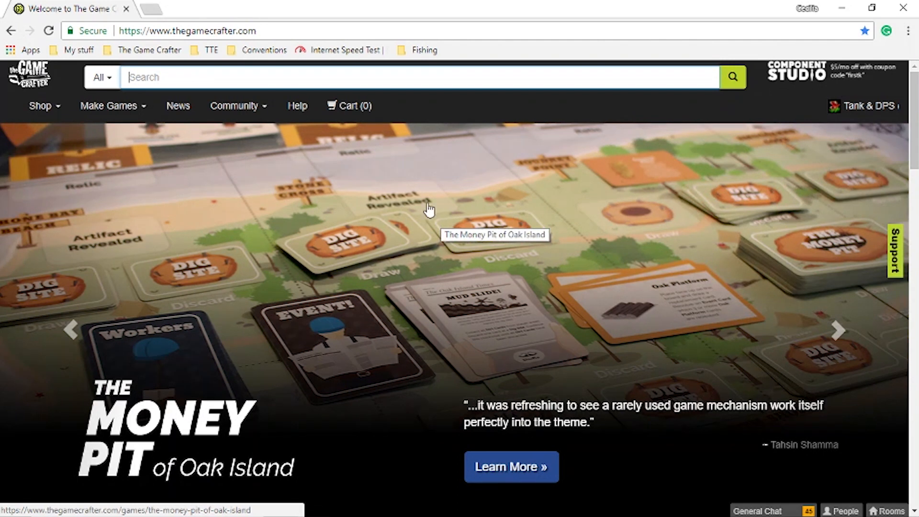
Step: On The Game Crafter website, create a new custom game from My Games and open its details for editing
click(104, 107)
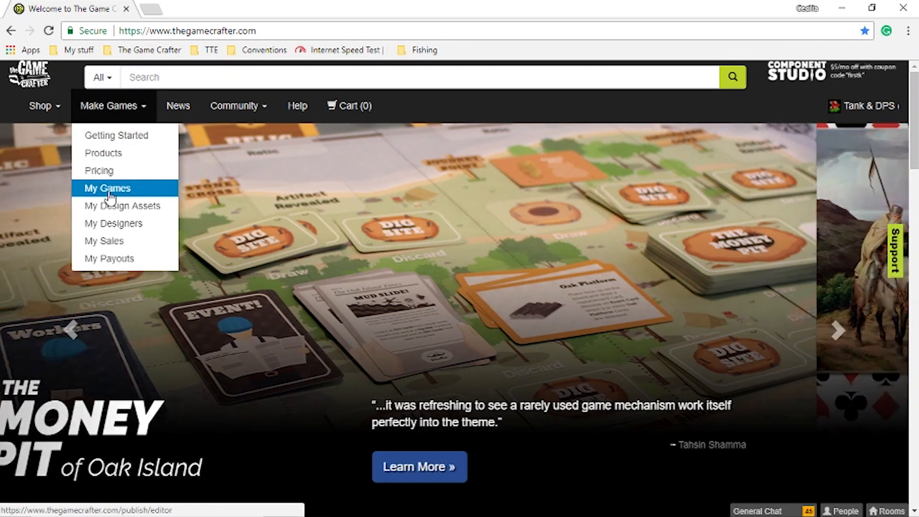
click(109, 190)
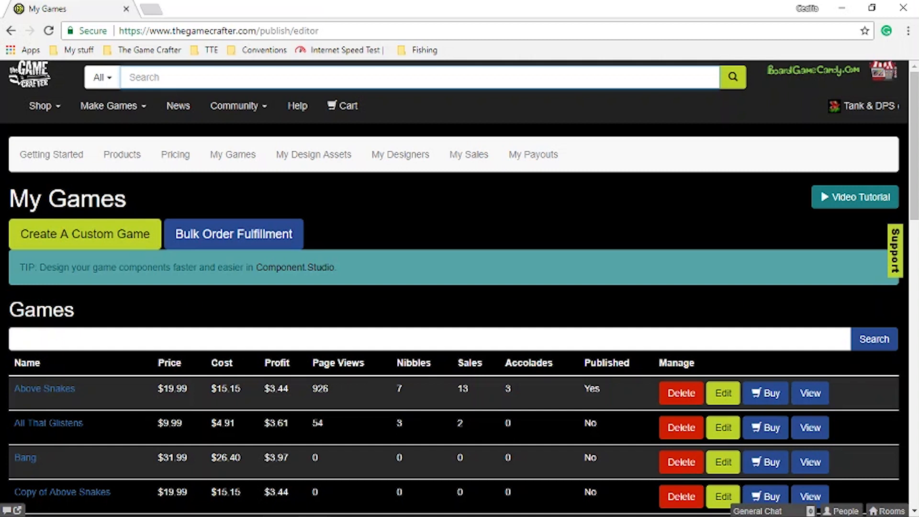
click(87, 242)
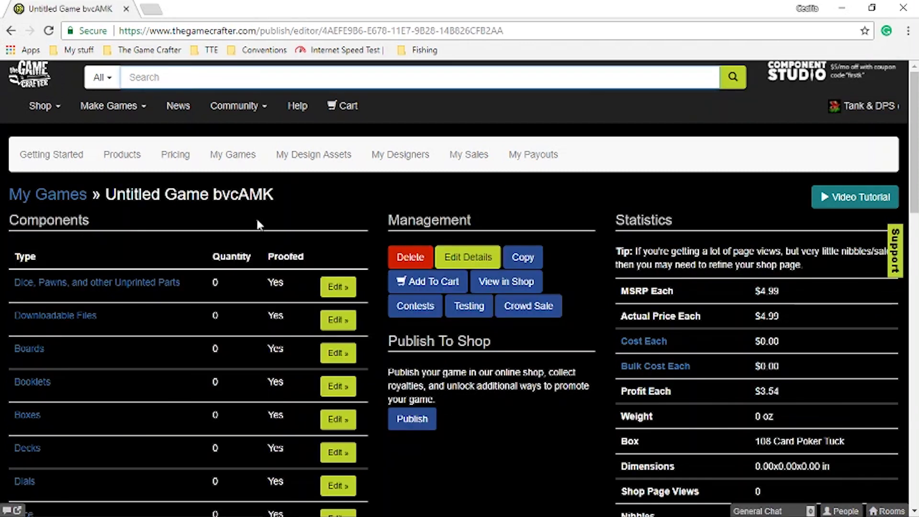
click(481, 260)
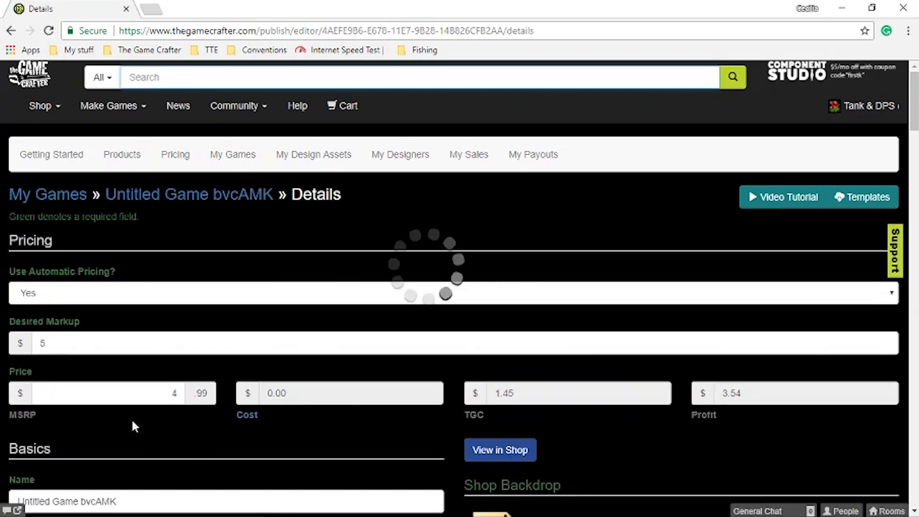
Step: Rename the untitled game as Pirate and return to its overview page
scroll(131, 421, down, 3)
drag(138, 366, 9, 371)
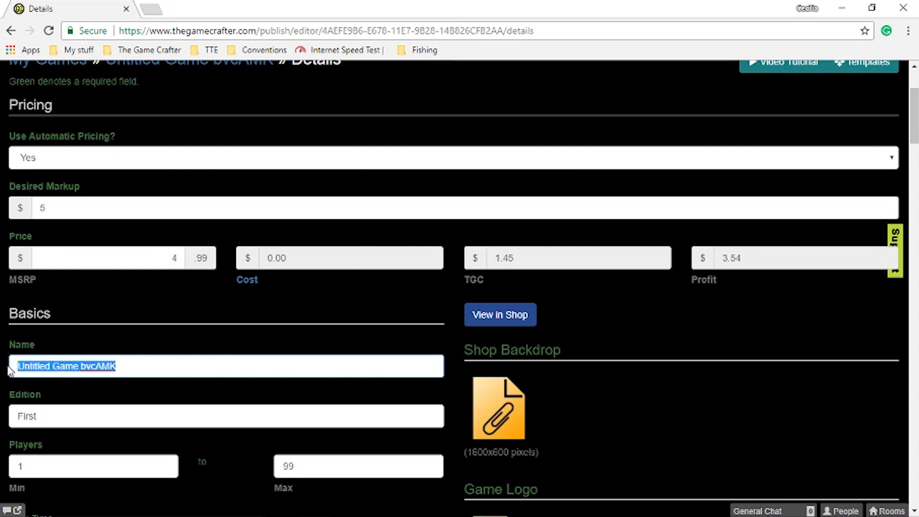
text(Pirate)
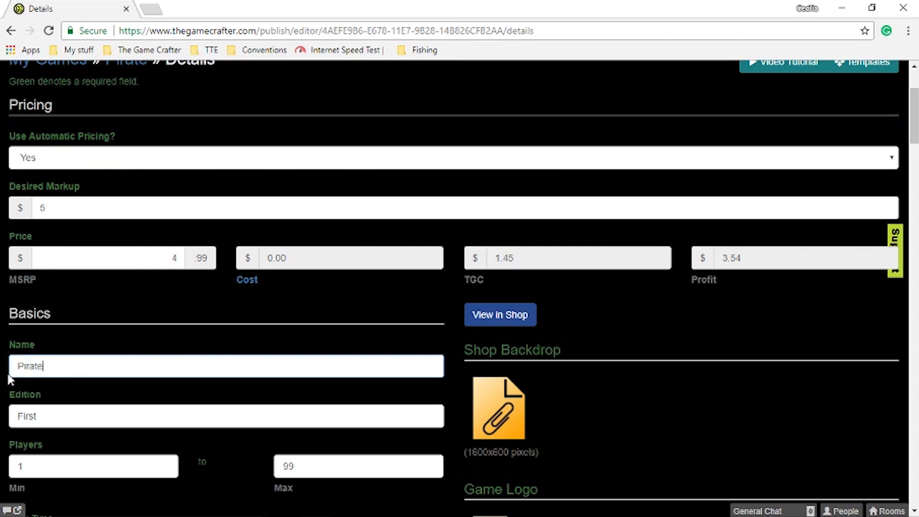
scroll(194, 353, up, 3)
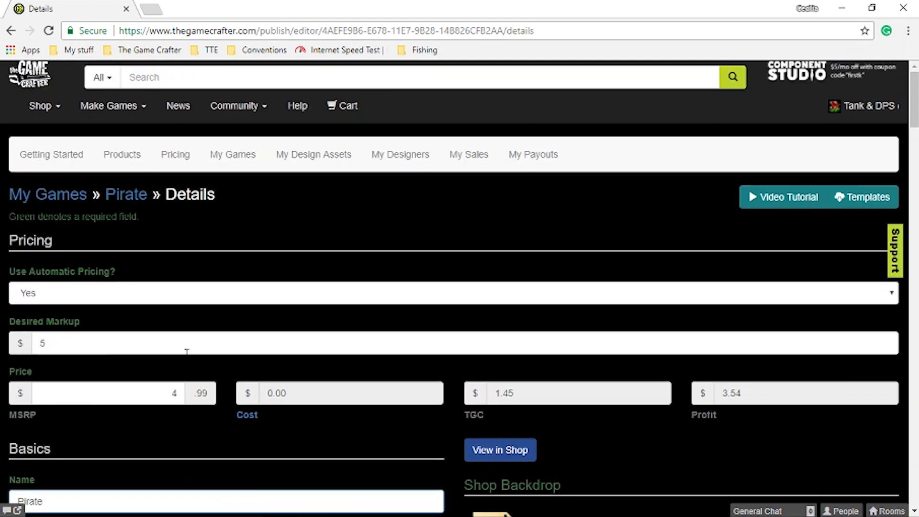
click(125, 201)
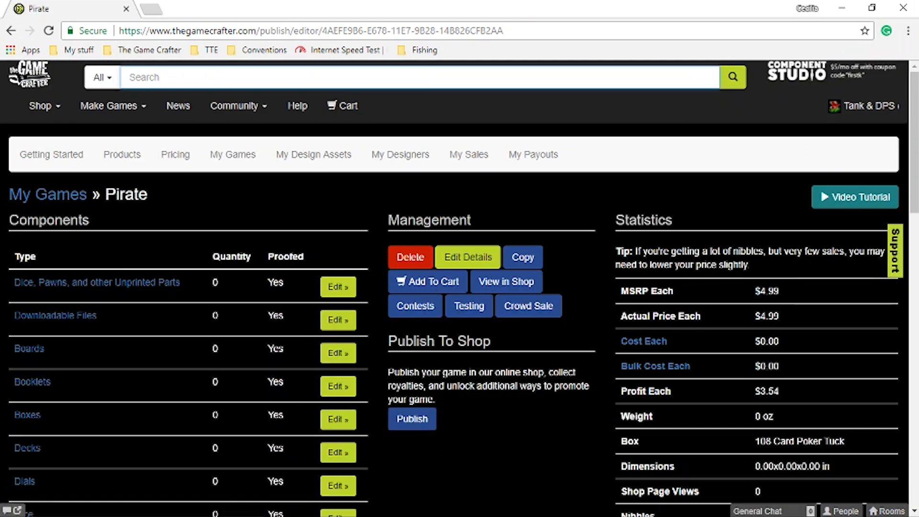
Step: Add a placeholder Poker Deck to the Pirate game's deck components
scroll(250, 234, down, 2)
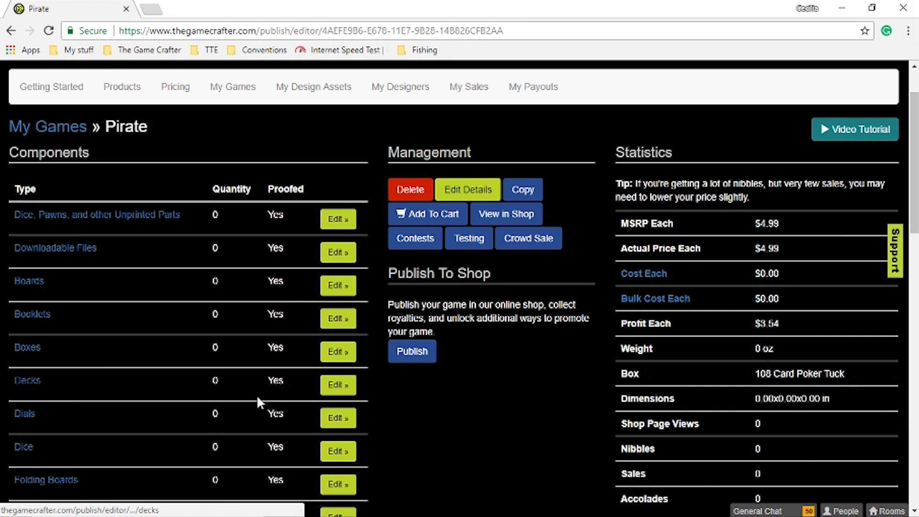
click(339, 387)
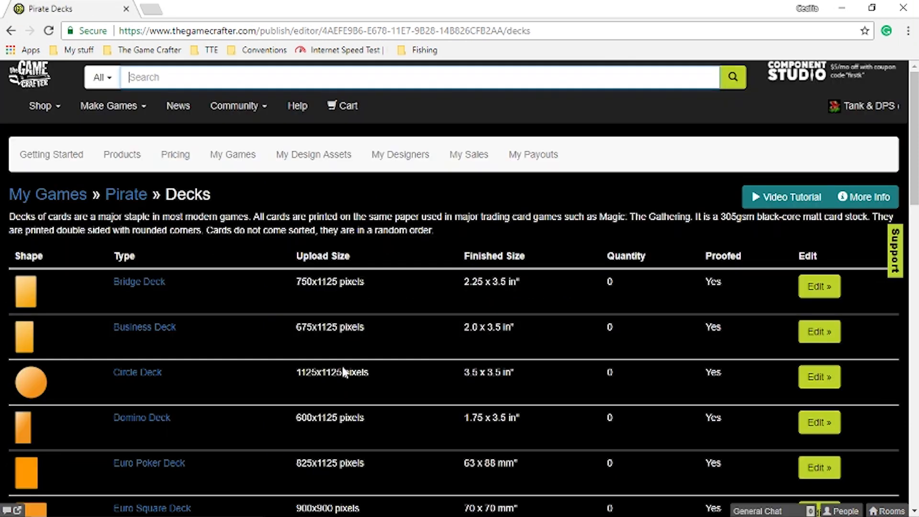
scroll(343, 371, down, 4)
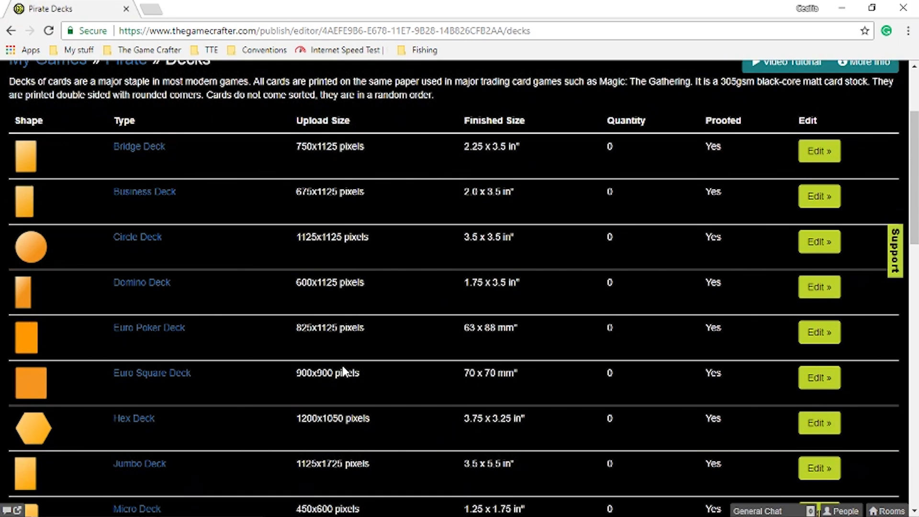
scroll(343, 368, down, 2)
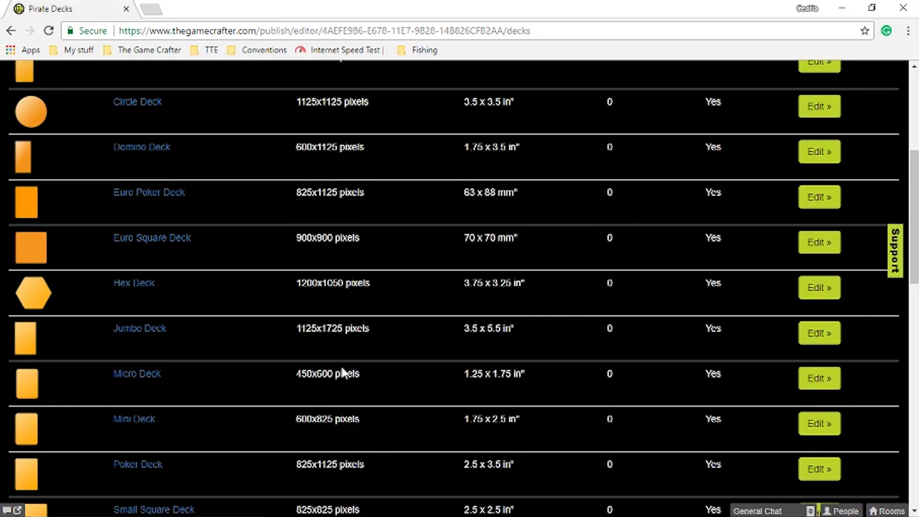
scroll(340, 365, down, 1)
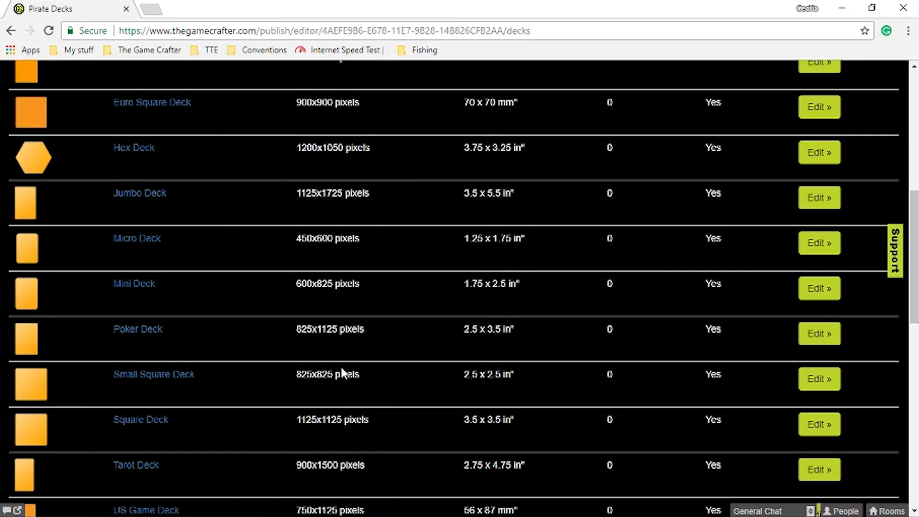
click(826, 335)
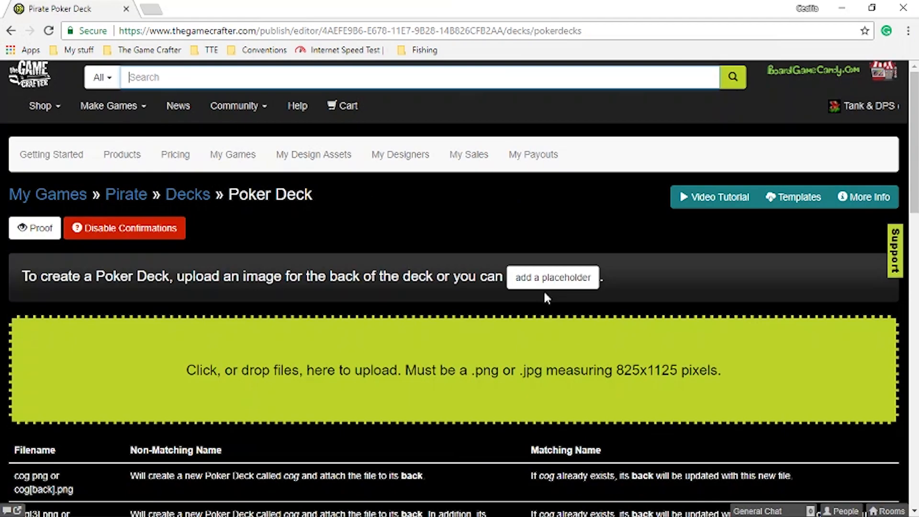
click(545, 285)
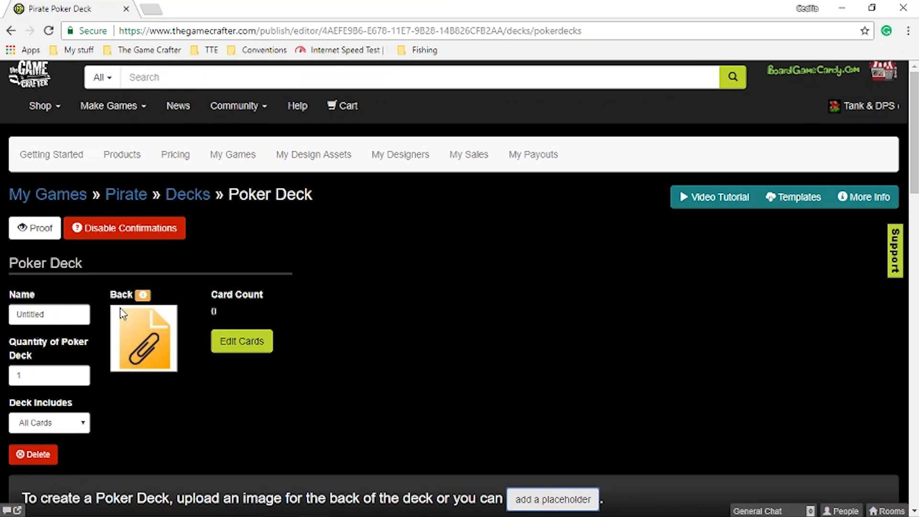
Step: Upload "All that Glisens card back cut" from the Video images folder as the deck's back image and approve its proof
click(157, 345)
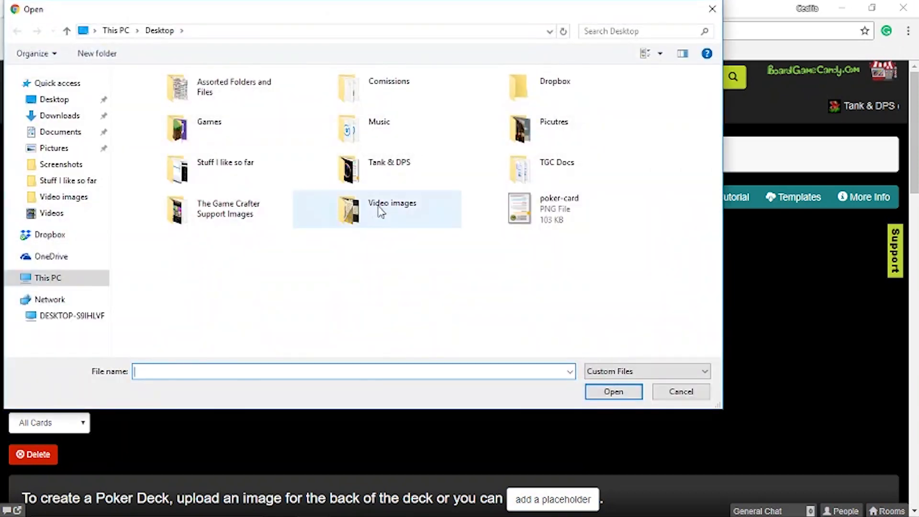
double_click(381, 214)
click(388, 128)
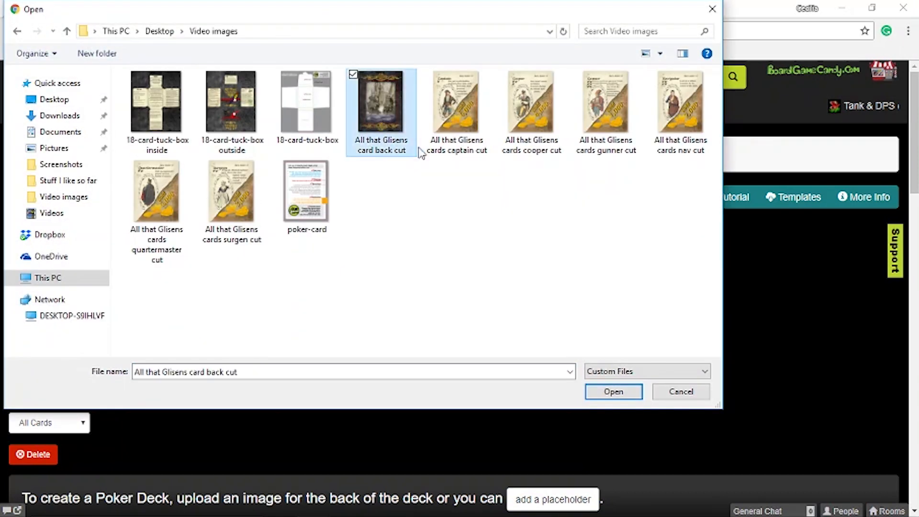
click(619, 394)
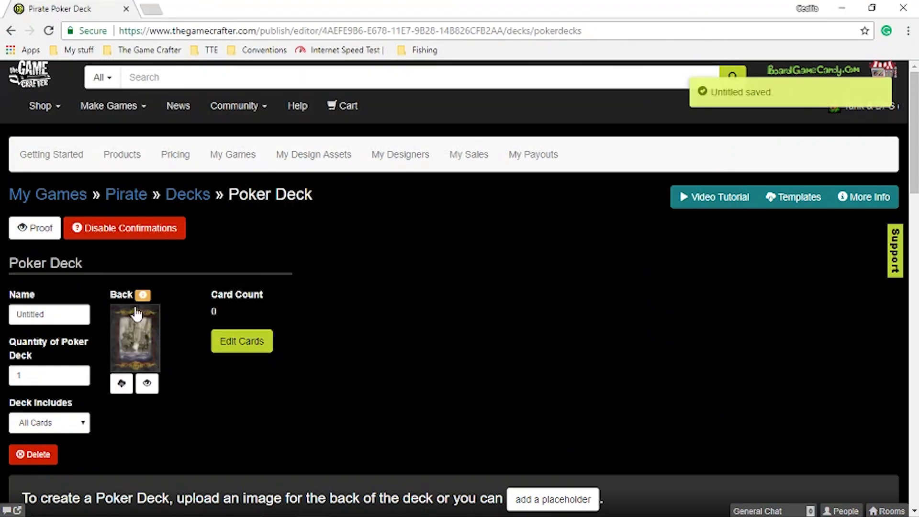
click(147, 388)
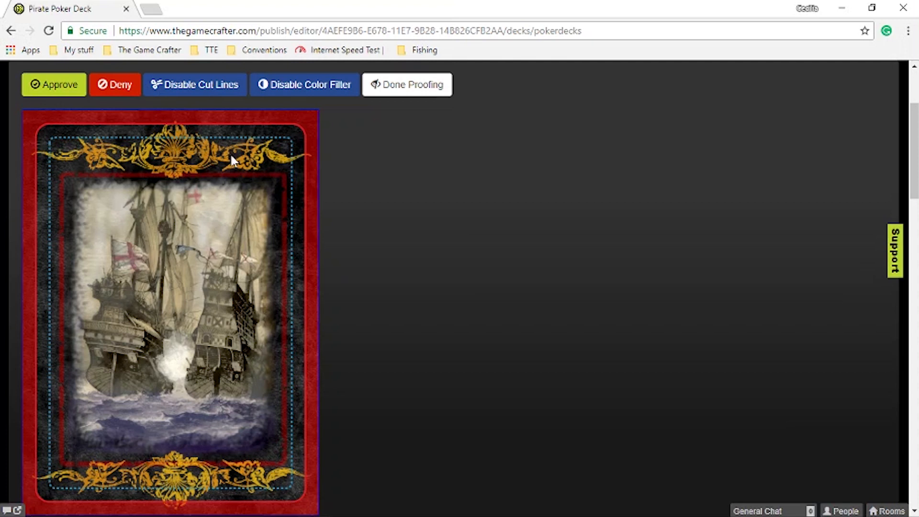
click(64, 94)
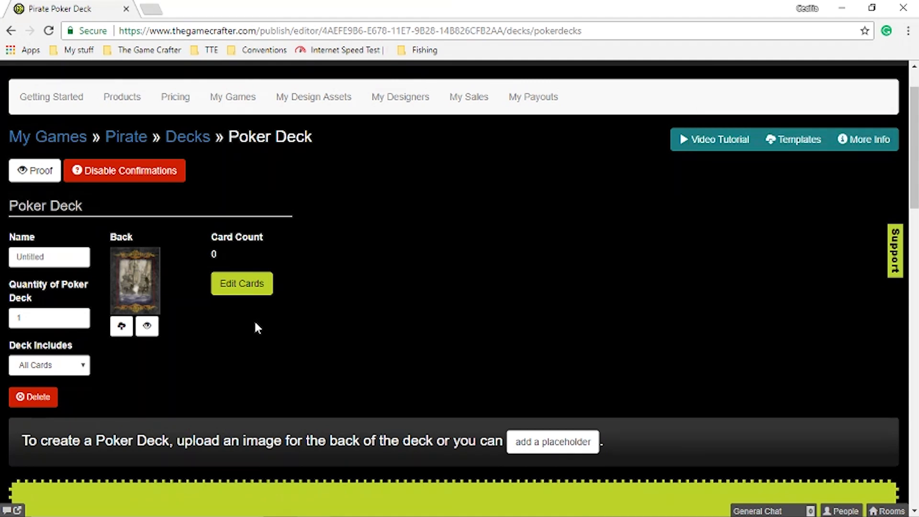
Step: Upload the captain, cooper, gunner, nav, quartermaster and surgen cut images from Video images as card faces in the poker deck
click(245, 295)
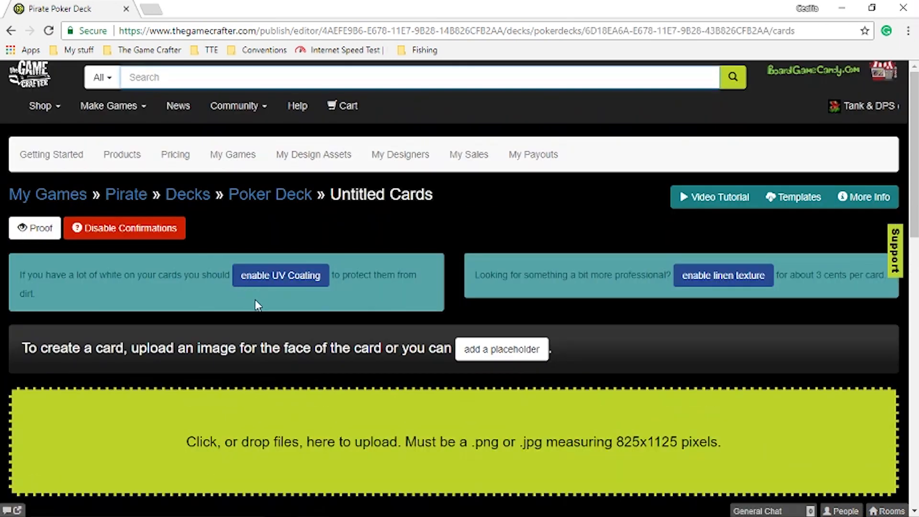
scroll(256, 306, down, 1)
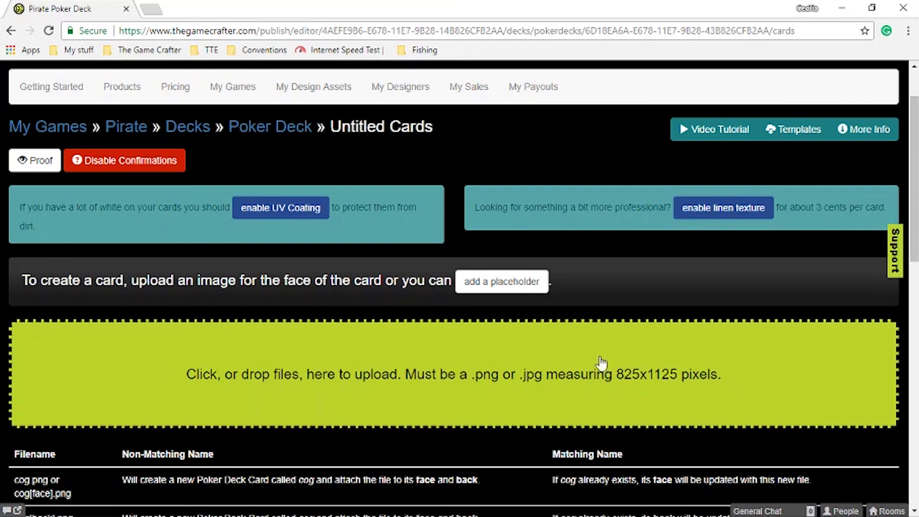
click(378, 354)
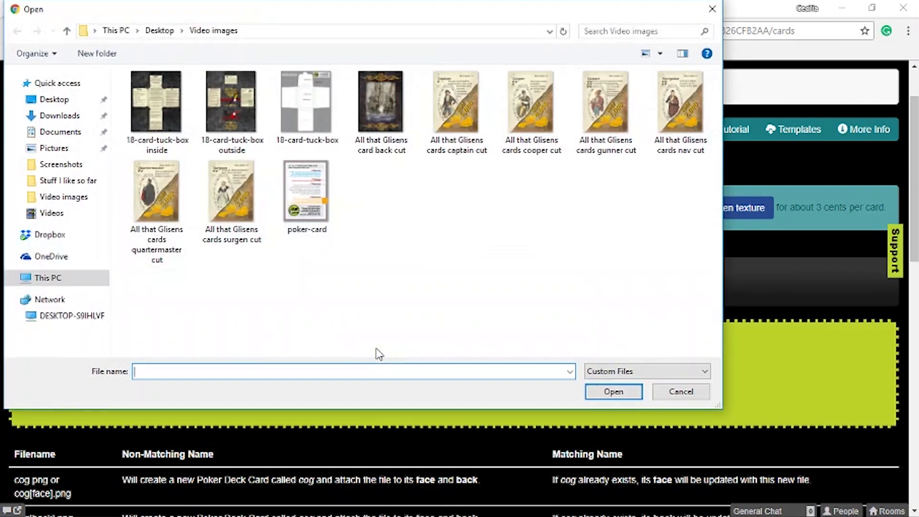
click(428, 75)
click(503, 75)
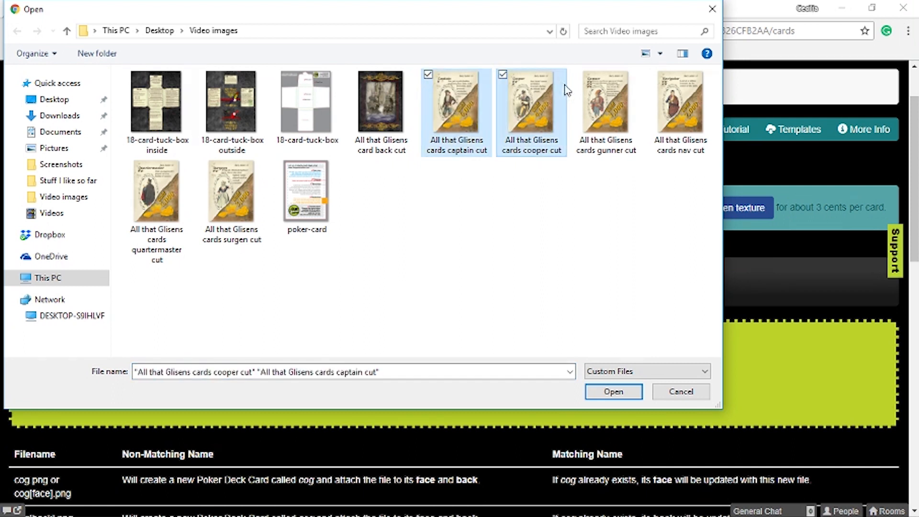
click(577, 75)
click(653, 75)
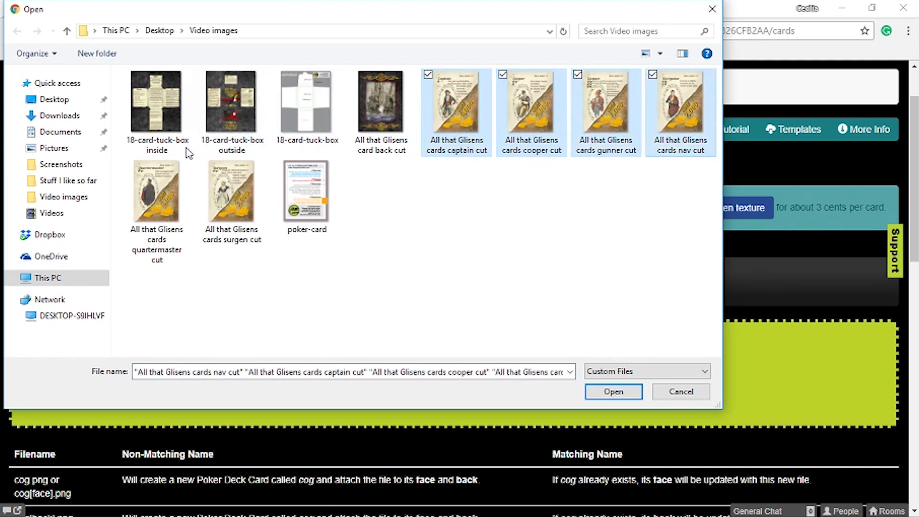
click(128, 164)
click(203, 164)
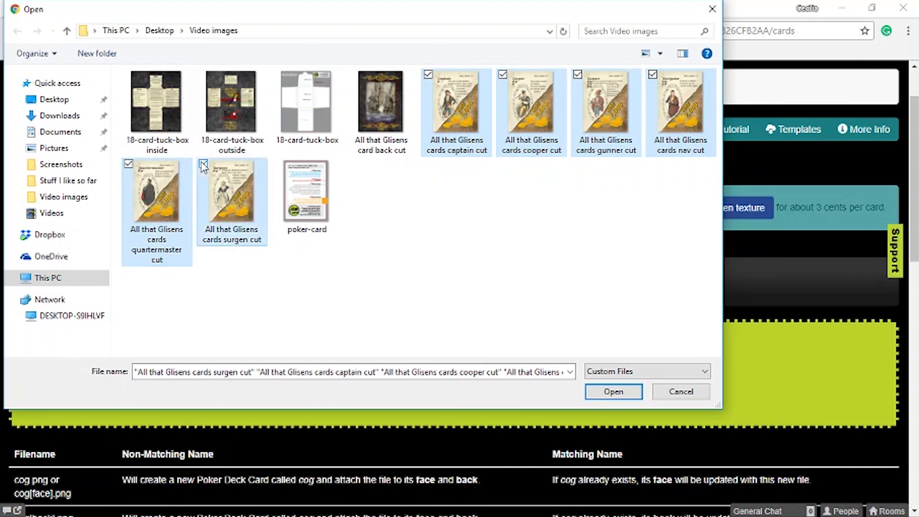
click(617, 392)
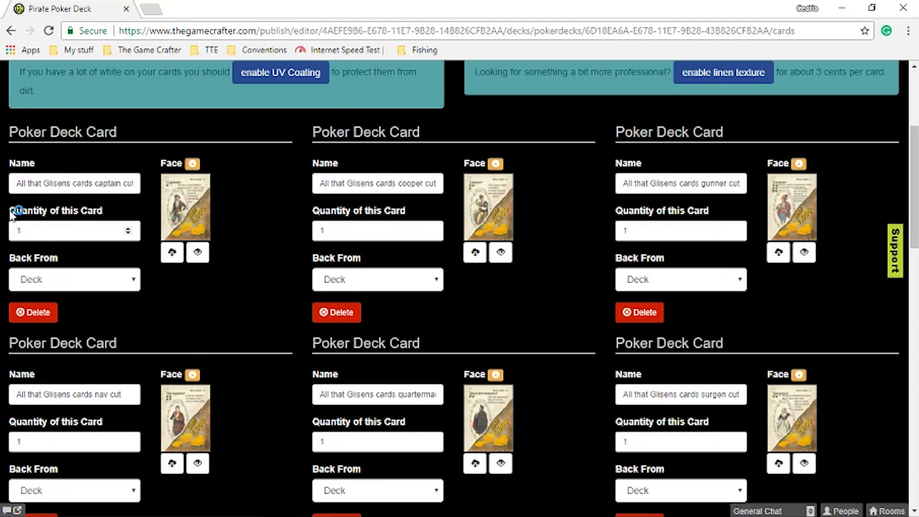
Step: Set the card quantities to 3 for cooper, 6 for gunner, 4 for nav, 2 for quartermaster and 2 for surgen
double_click(348, 230)
text(3)
double_click(630, 230)
text(6)
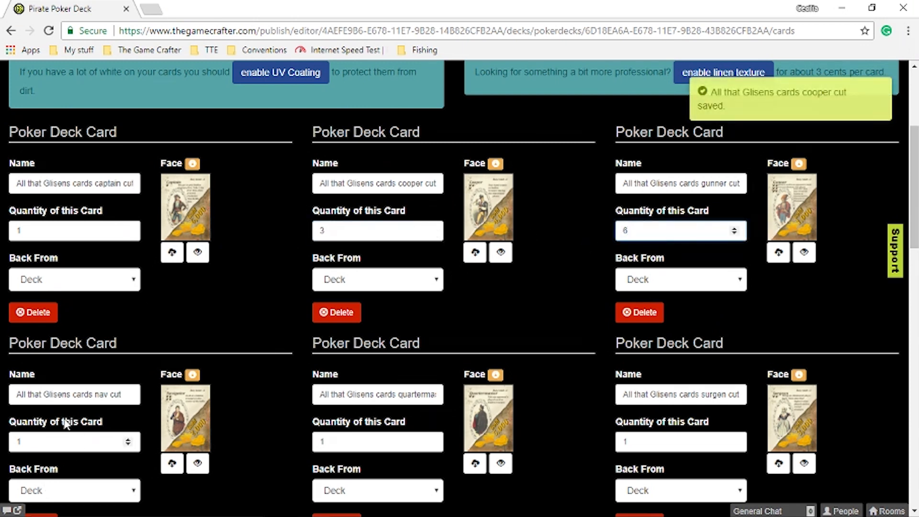
double_click(47, 441)
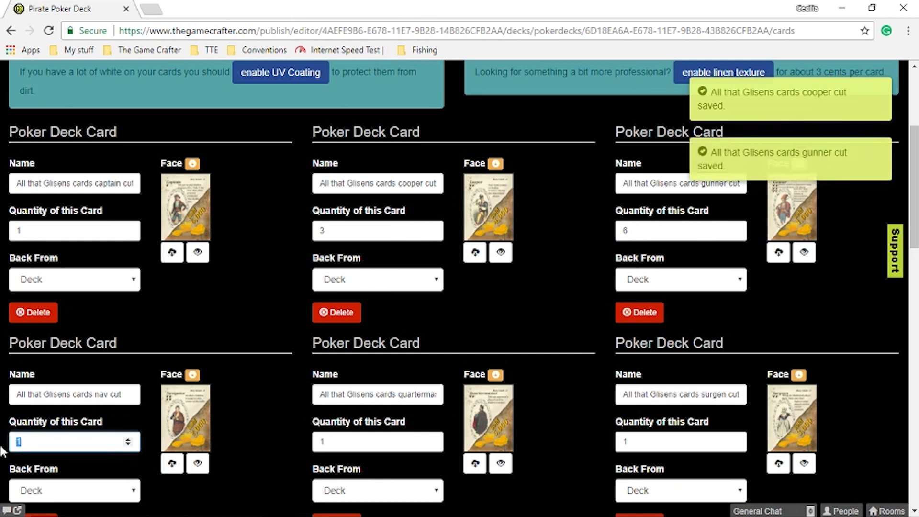
double_click(378, 441)
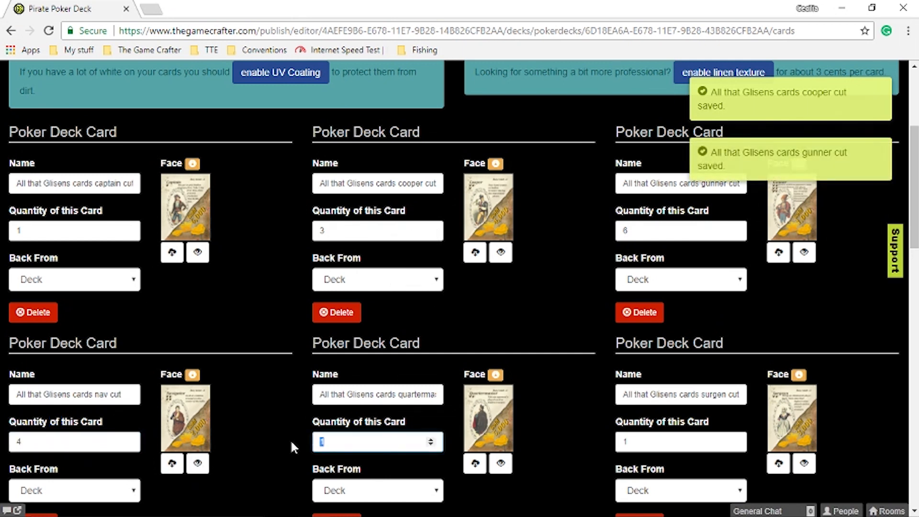
text(2)
double_click(682, 442)
text(2)
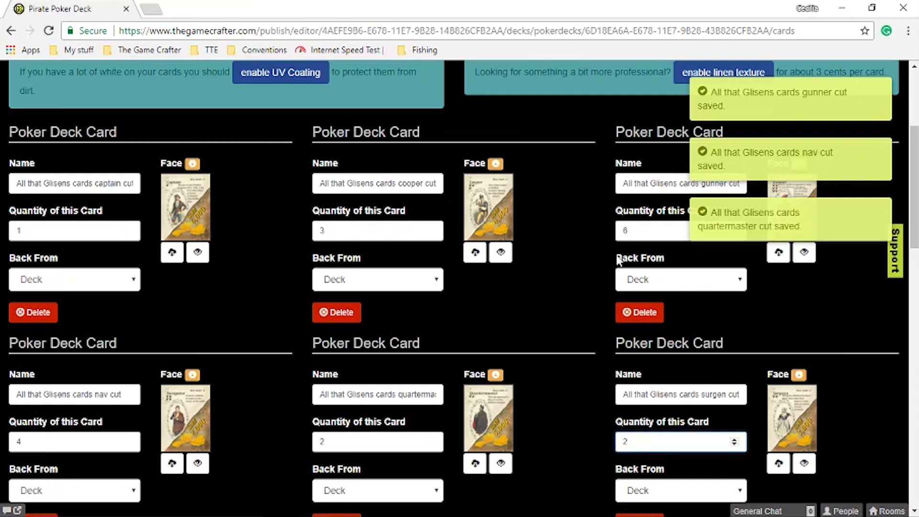
Step: Proof and approve all six card faces, starting with the captain, and return to the Pirate game's overview page
click(197, 253)
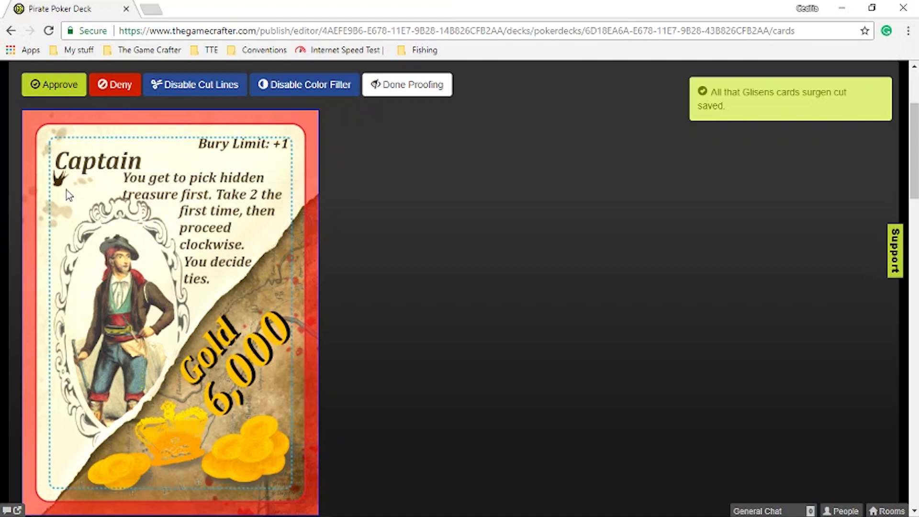
click(56, 92)
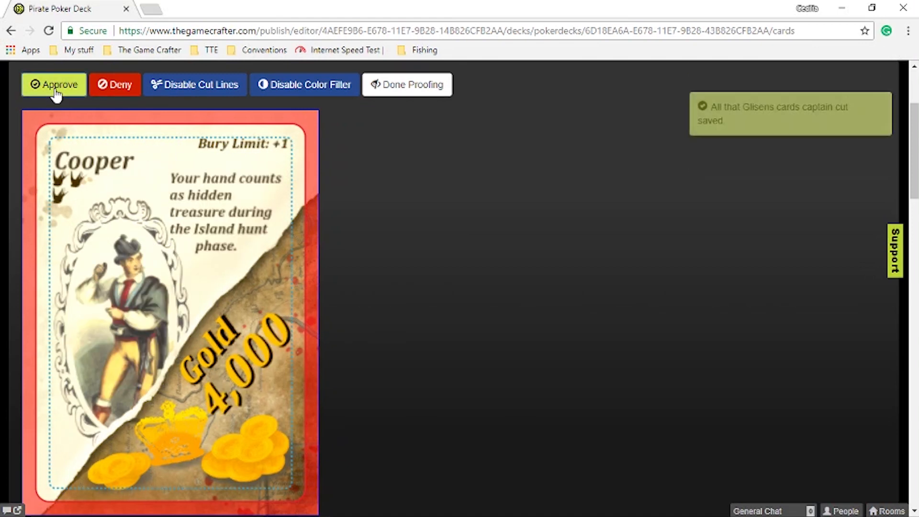
click(56, 92)
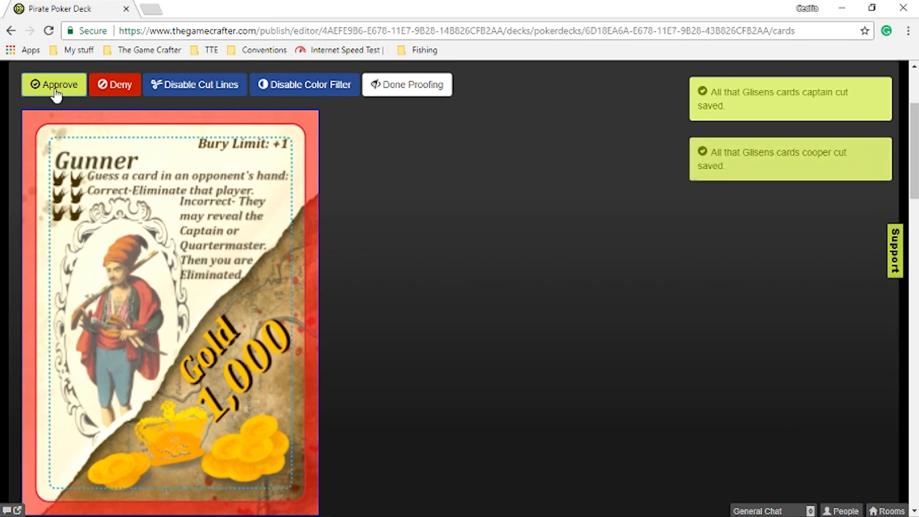
click(56, 93)
click(56, 92)
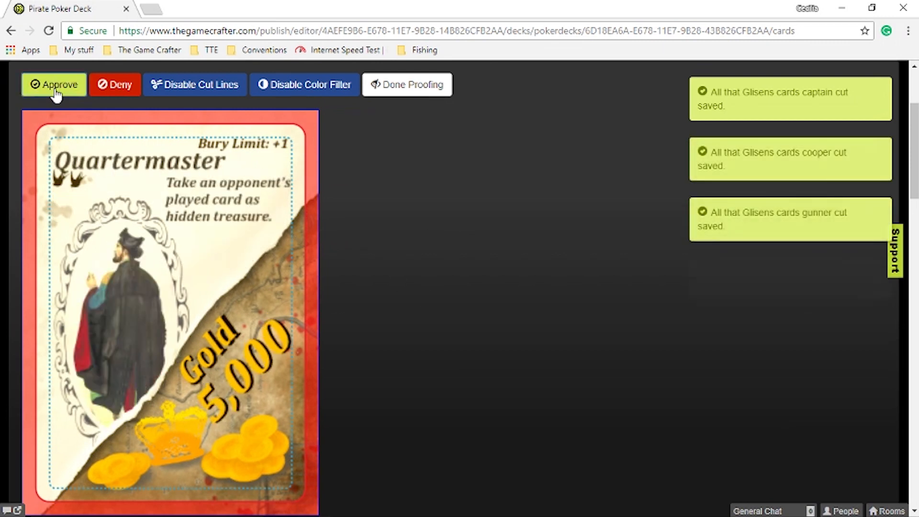
click(56, 92)
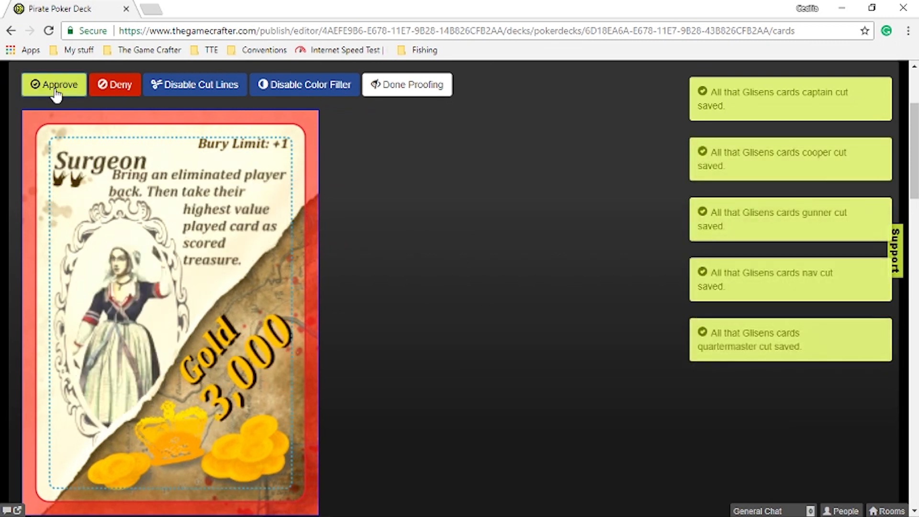
click(56, 93)
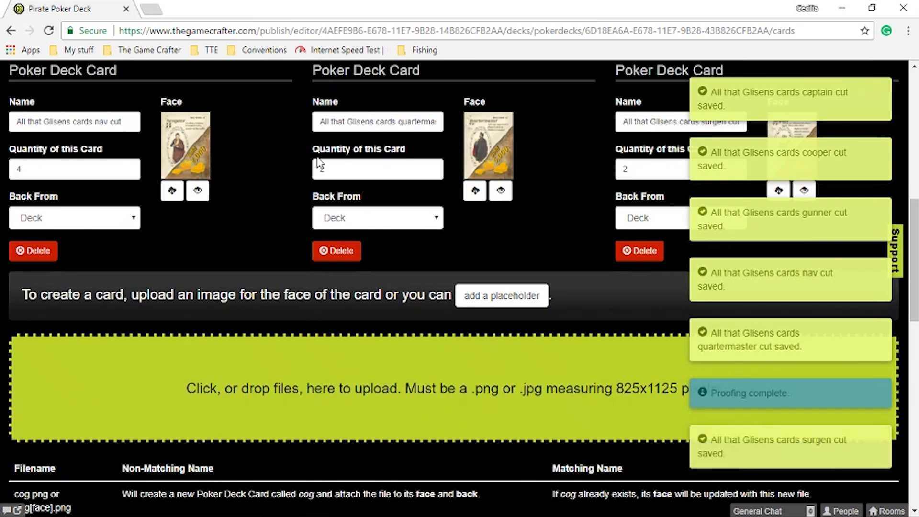
scroll(294, 343, up, 6)
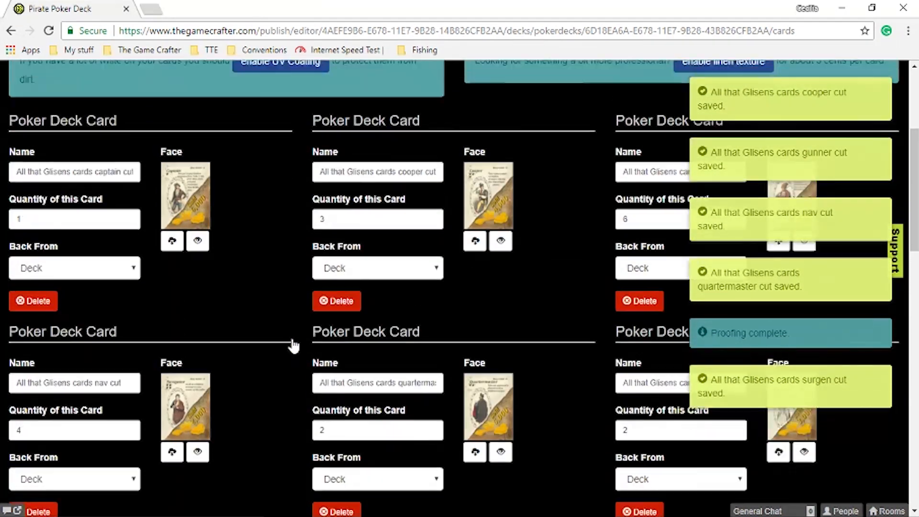
scroll(292, 339, up, 3)
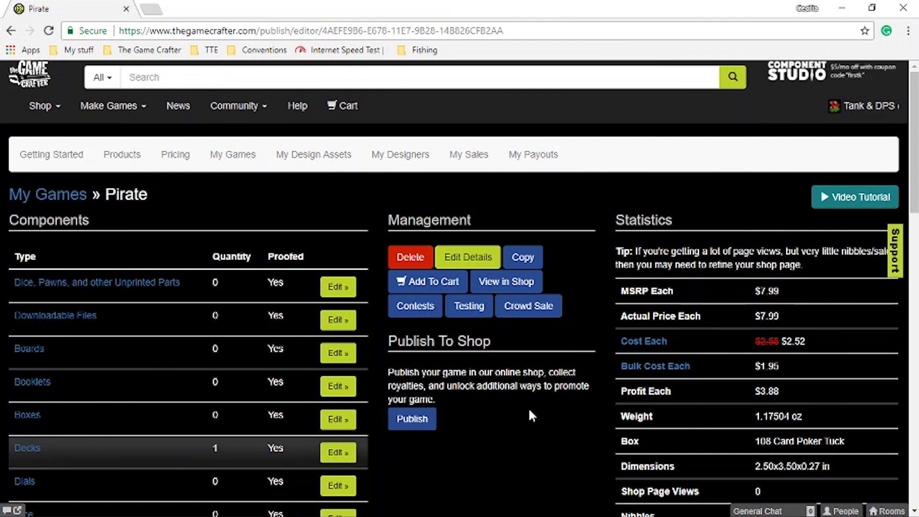
Step: Open the product page for the Poker Hook Box (18 cards) from the printed boxes catalog
click(123, 106)
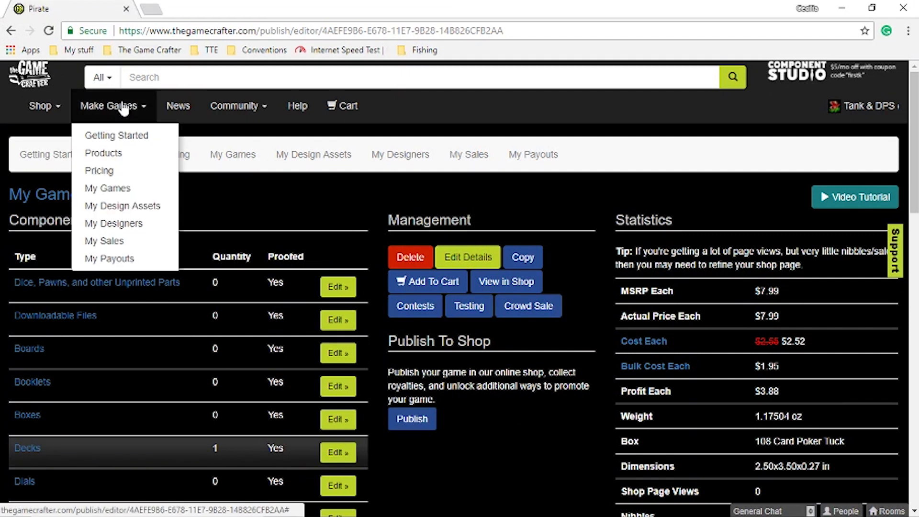
click(115, 153)
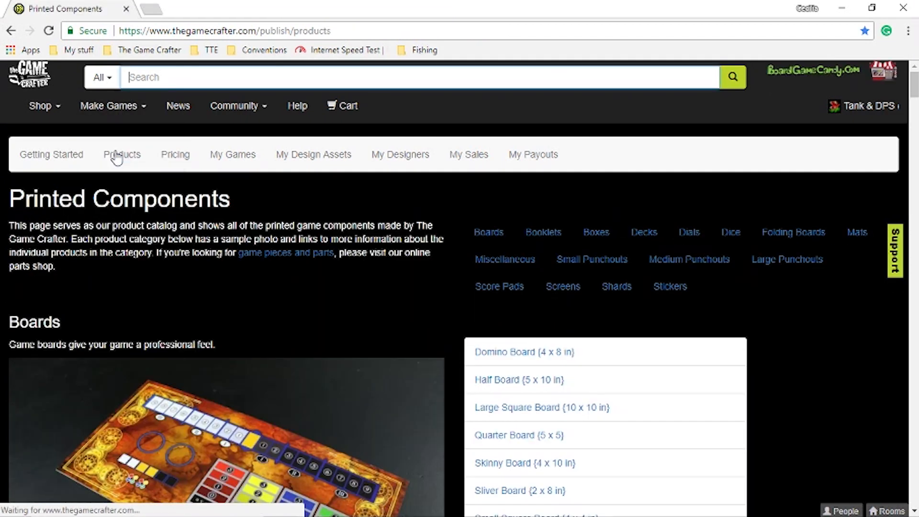
click(604, 239)
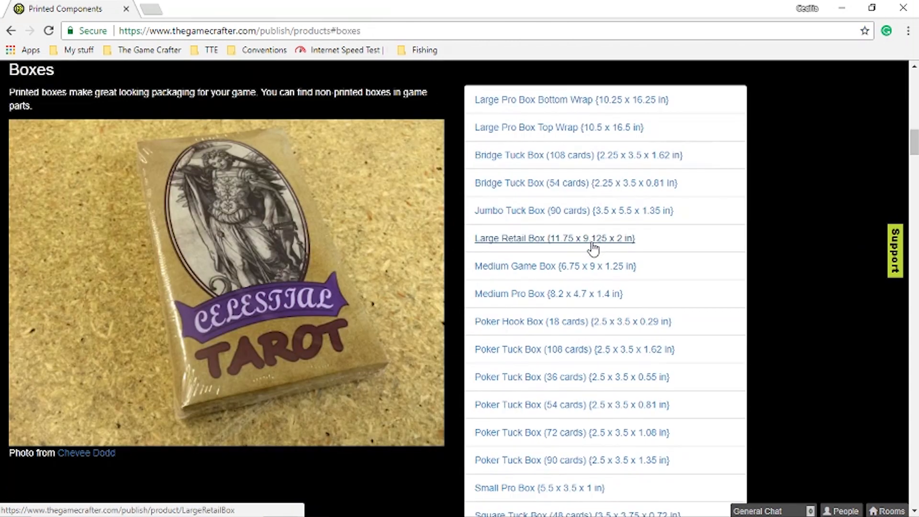
click(568, 330)
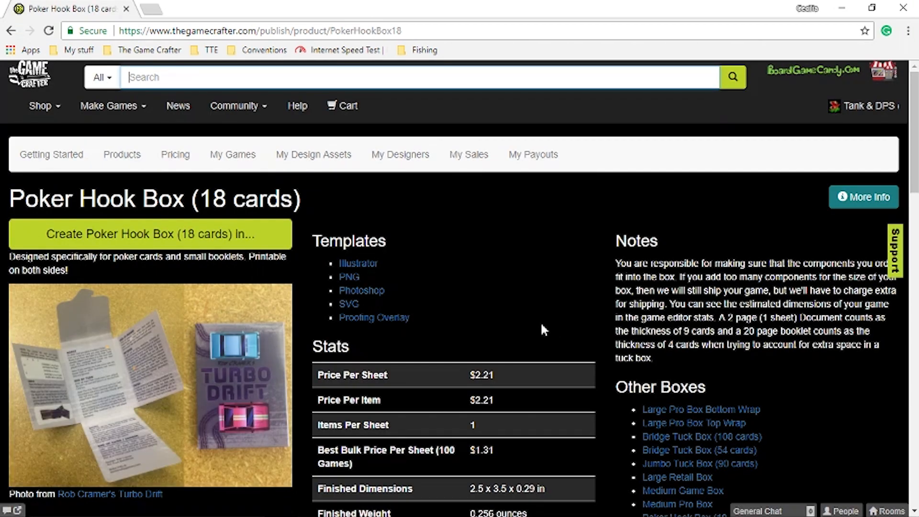
Step: Open the hook box's PNG template and save it as 18-card-tuck-box in the The Game Crafter Support Images folder
click(350, 278)
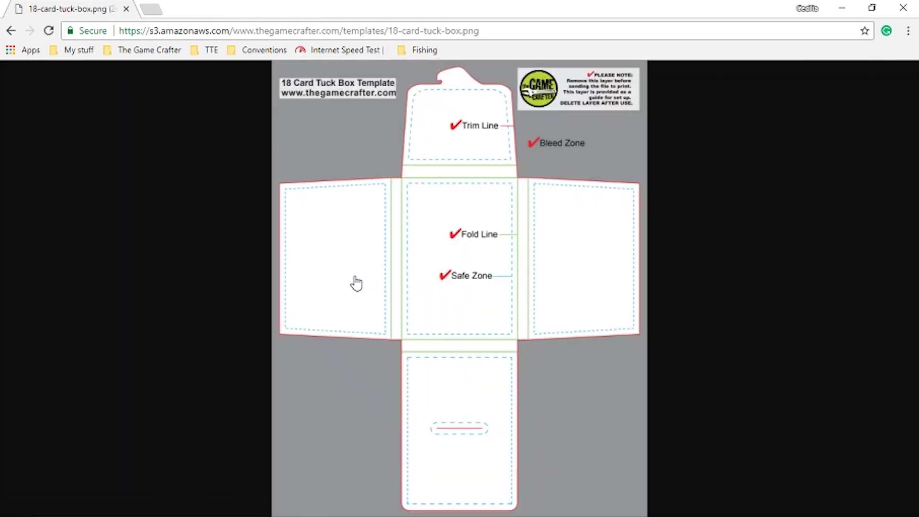
right_click(423, 268)
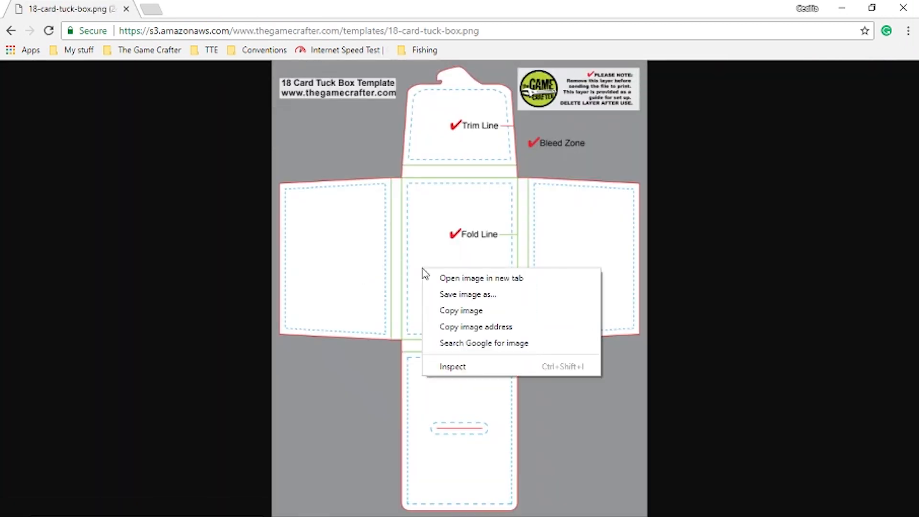
click(446, 296)
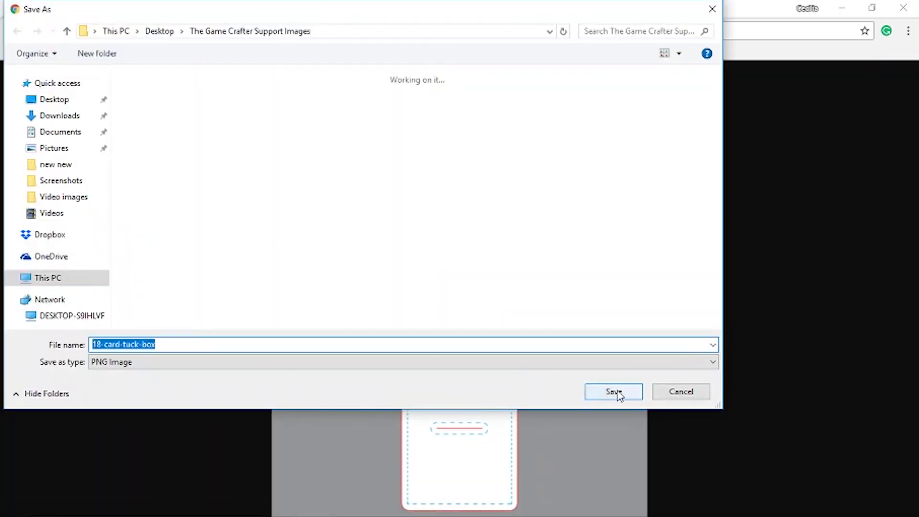
click(617, 392)
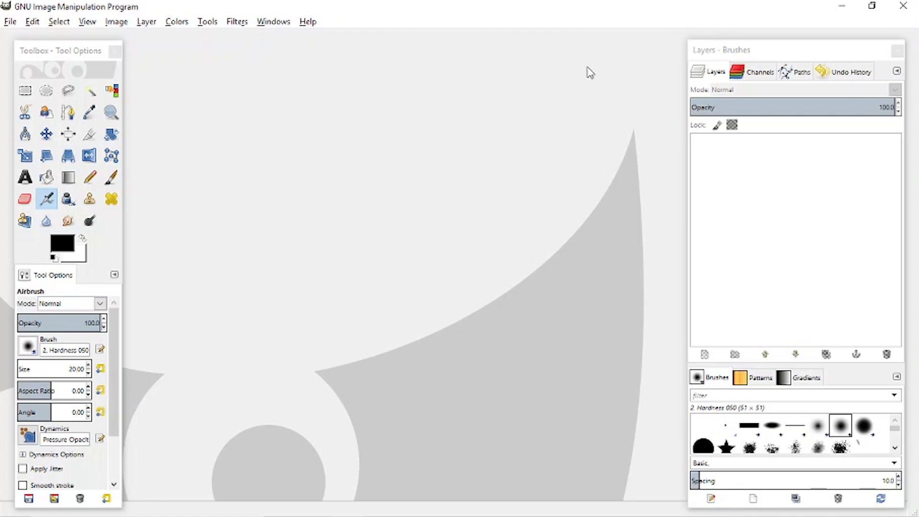
Step: In GIMP, create a new portrait RGB image 2475 px wide and 3000 px high at 300 ppi
click(17, 24)
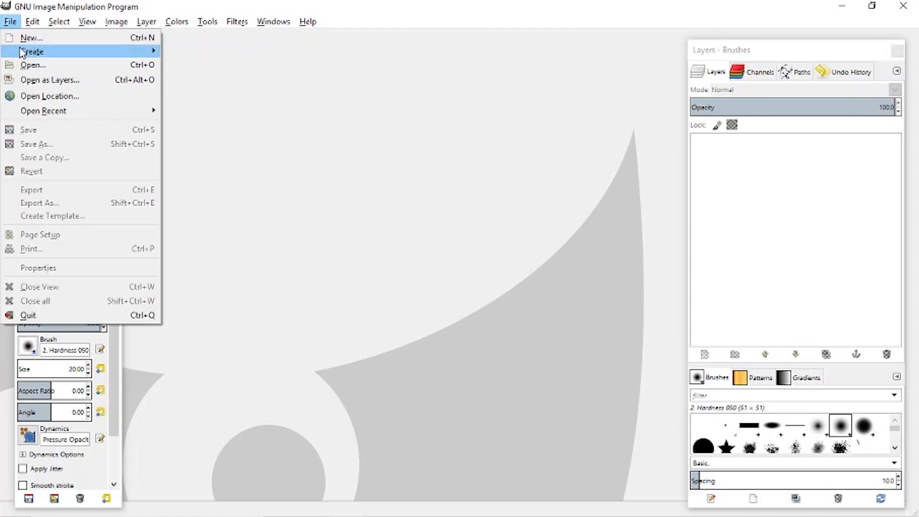
click(29, 38)
drag(260, 135, 246, 136)
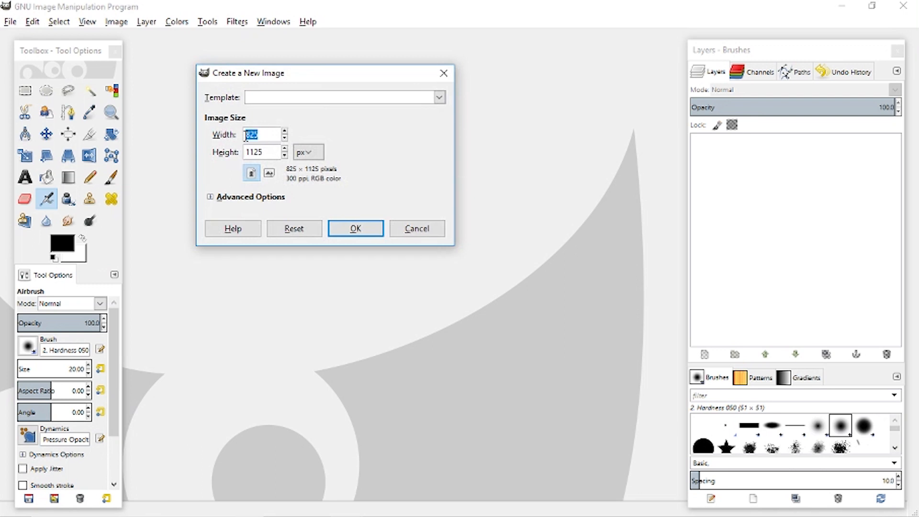
text(2475)
key(Tab)
text(3)
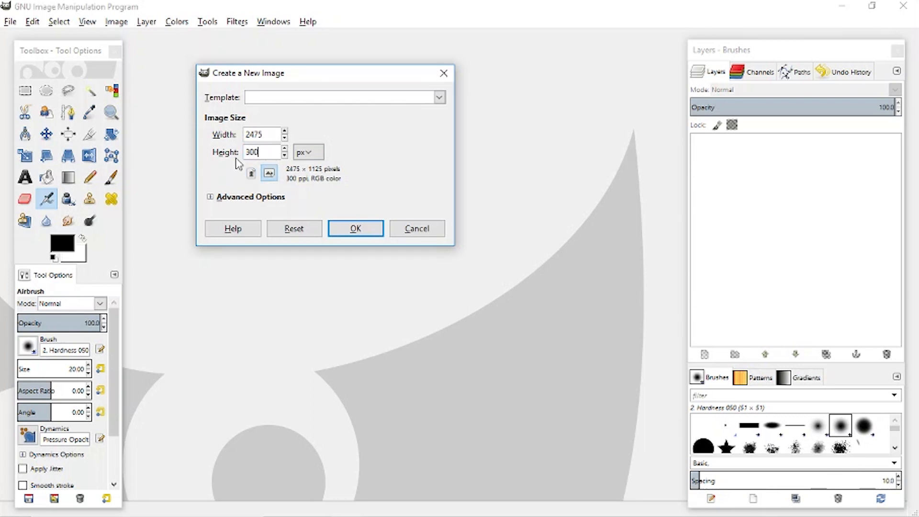
text(000)
click(251, 174)
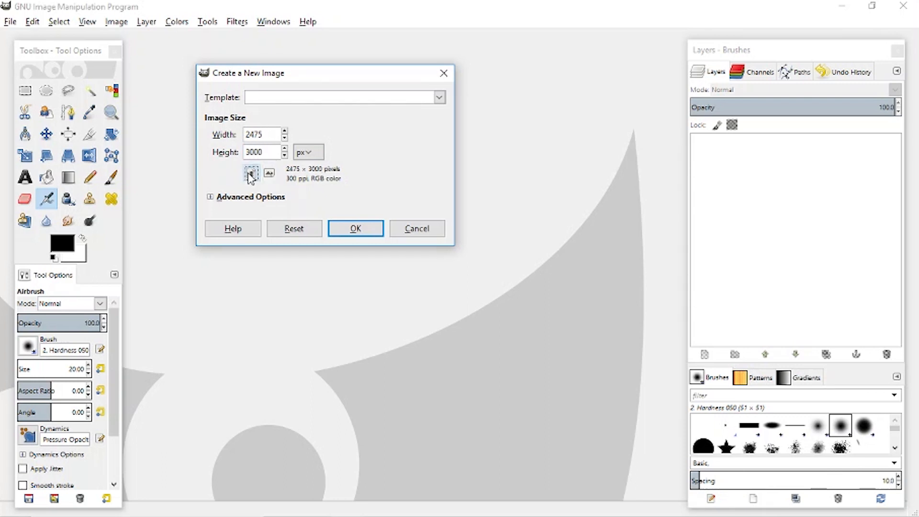
click(210, 197)
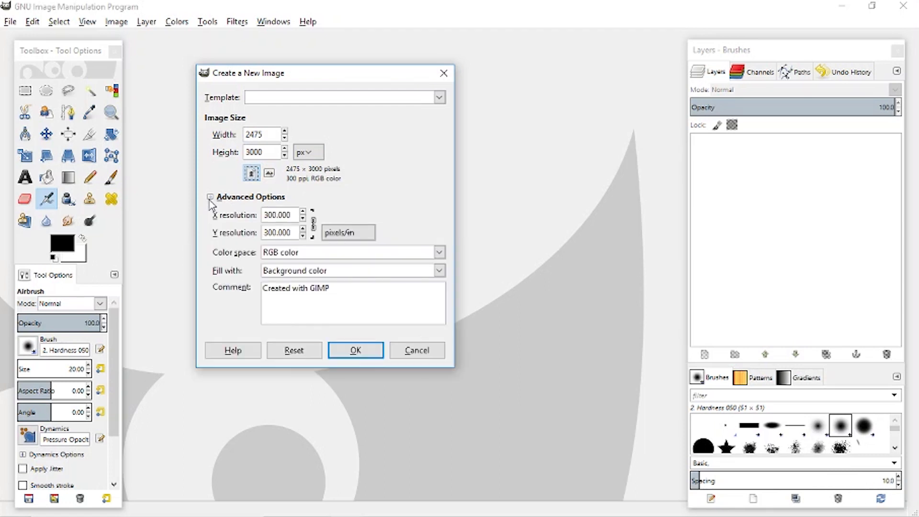
click(354, 350)
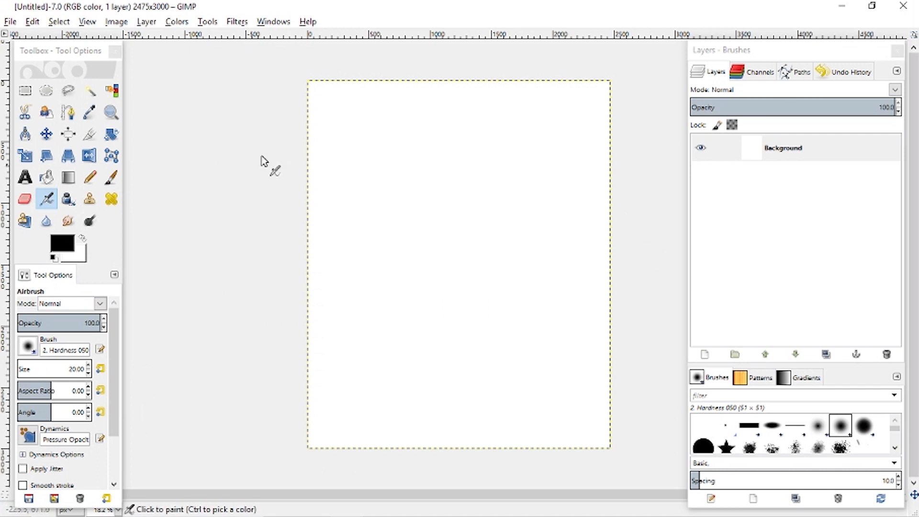
Step: Add 18-card-tuck-box.png from the Card Game folder to the blank image as a layer
click(10, 21)
click(34, 81)
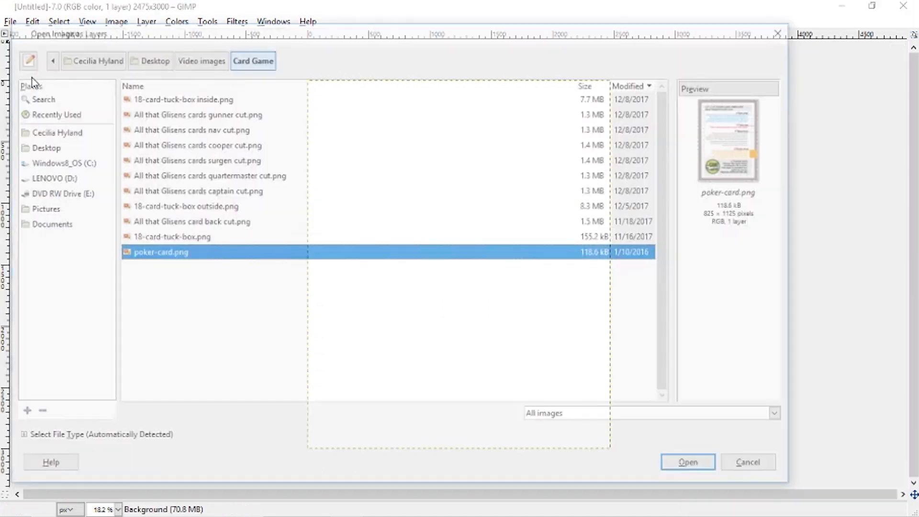
click(166, 238)
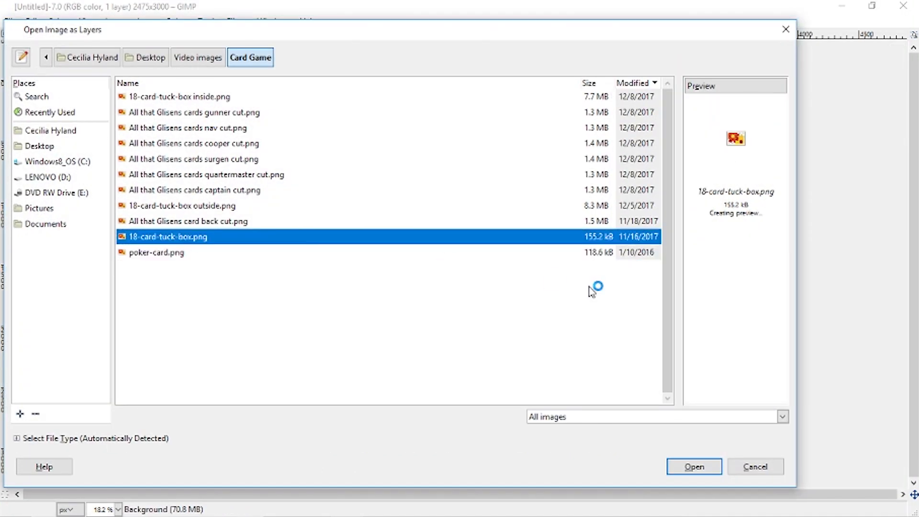
click(696, 467)
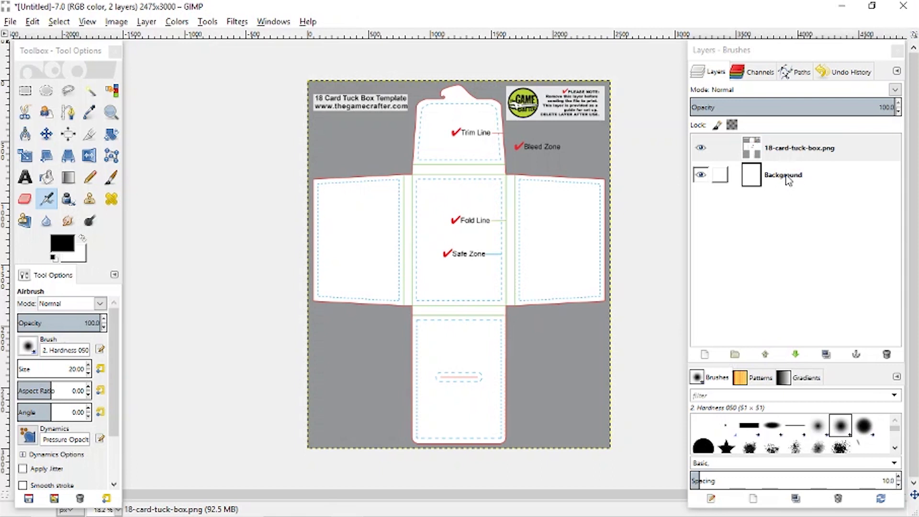
Step: Add 18-card-tuck-box inside.png and 18-card-tuck-box outside.png from the Card Game folder as layers, the outside artwork uppermost
click(10, 22)
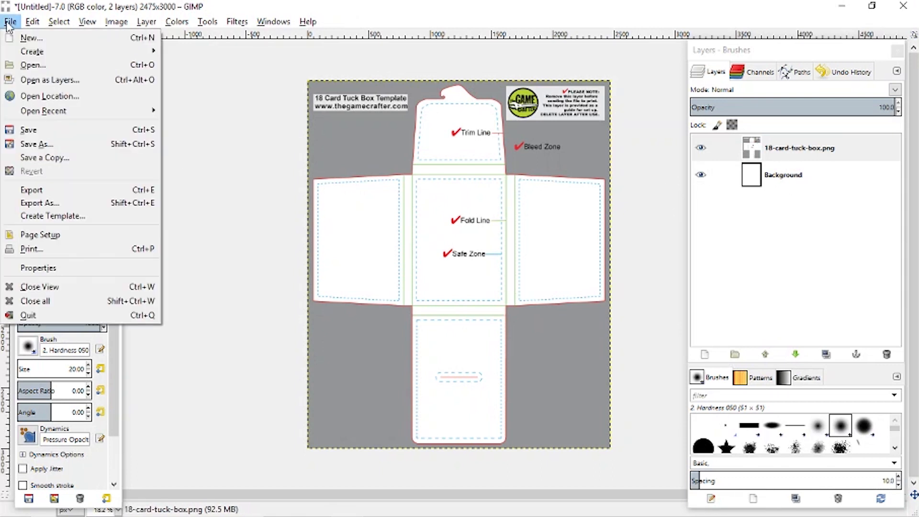
click(44, 80)
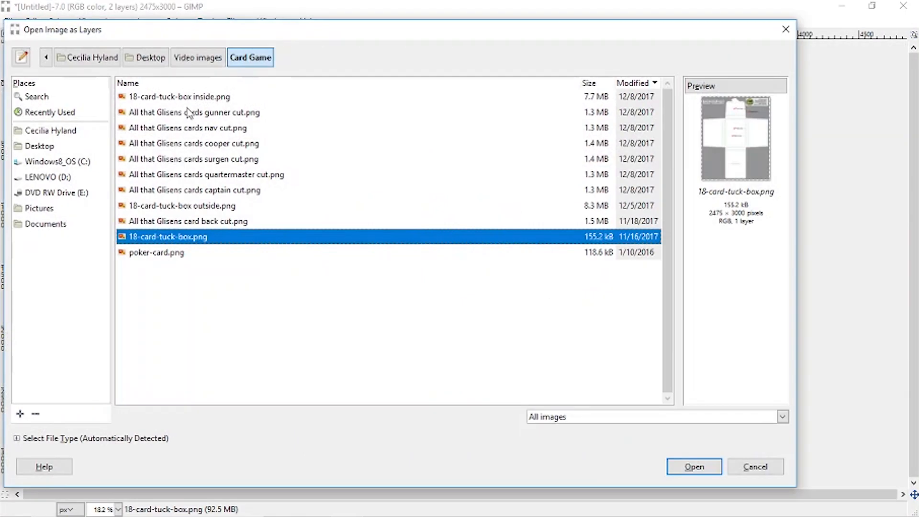
click(182, 222)
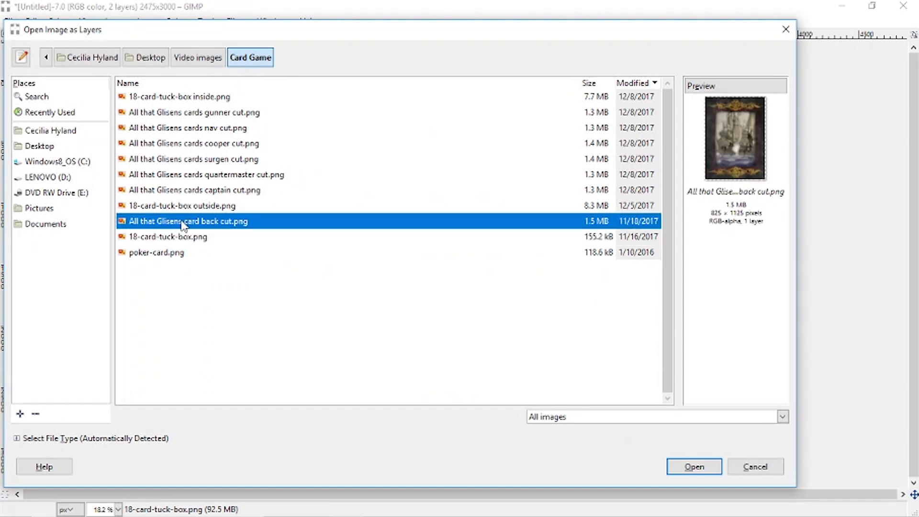
click(197, 98)
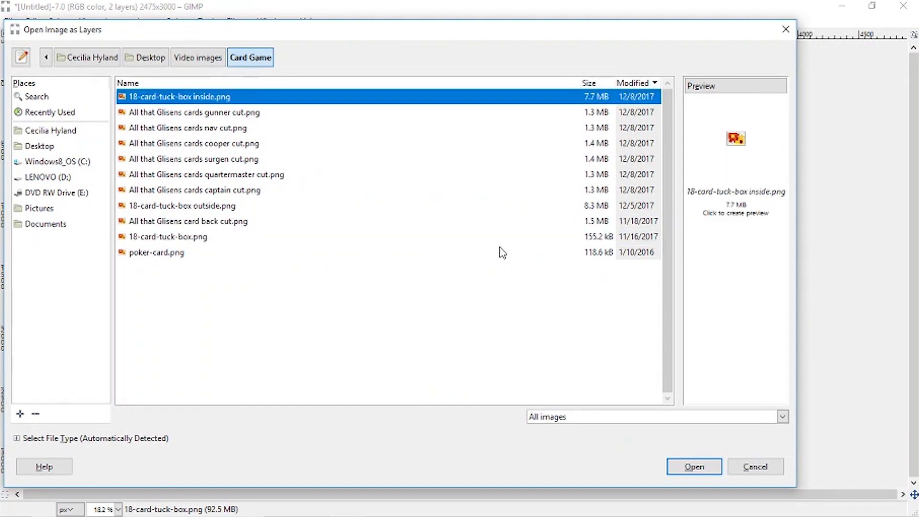
click(694, 467)
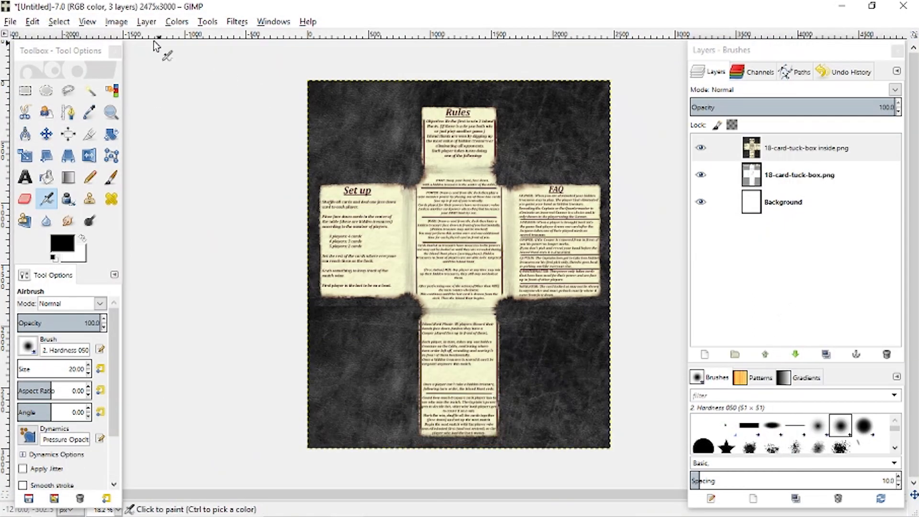
click(11, 22)
click(31, 82)
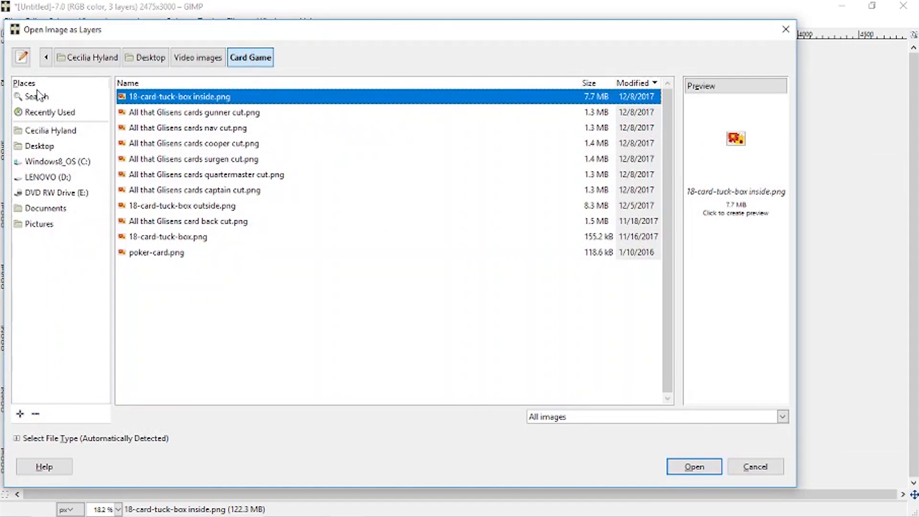
click(168, 204)
click(707, 465)
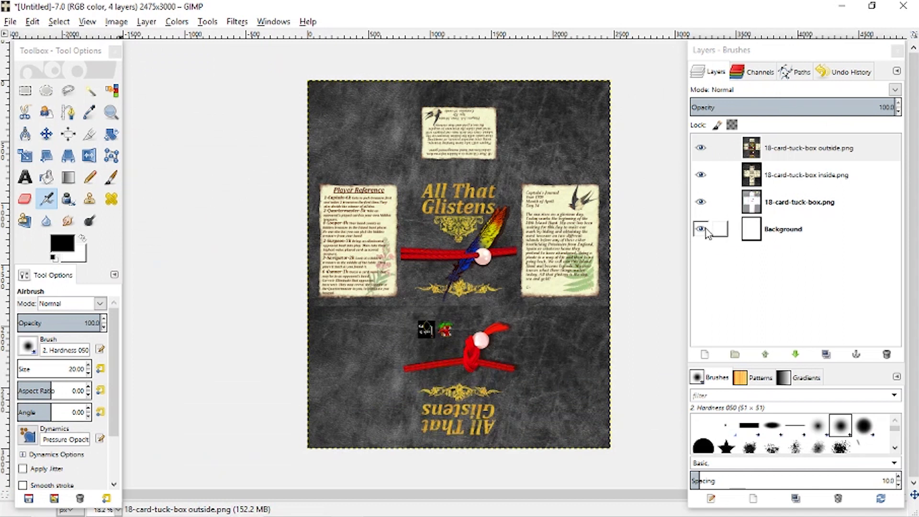
Step: Move the 18-card-tuck-box.png template layer above the artwork layers and set its opacity to 52
click(789, 207)
drag(792, 213, 789, 144)
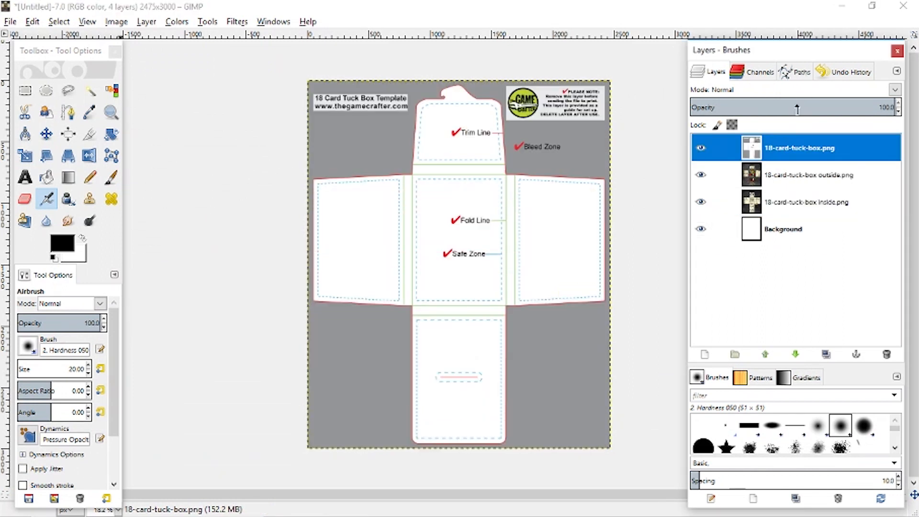
click(797, 109)
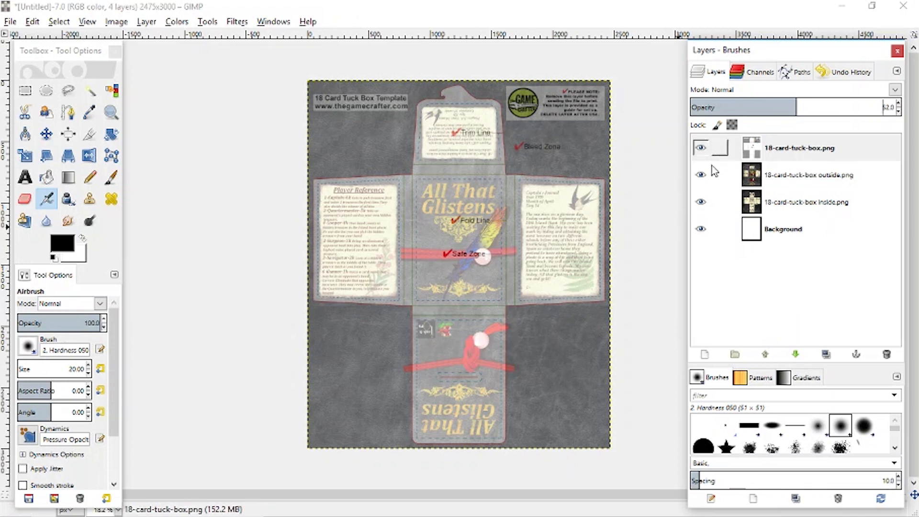
Step: Check the inside artwork against the template, and hide the template and inside layers, leaving the outside artwork shown
click(701, 177)
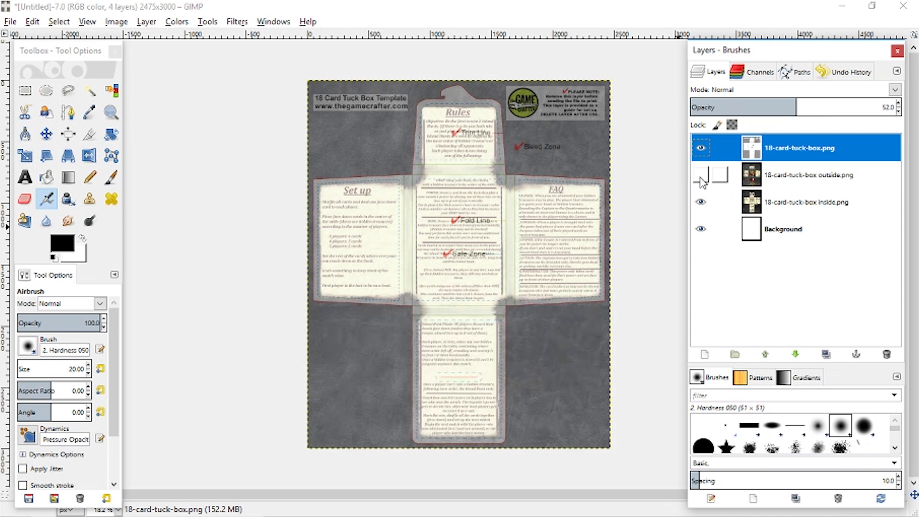
click(700, 203)
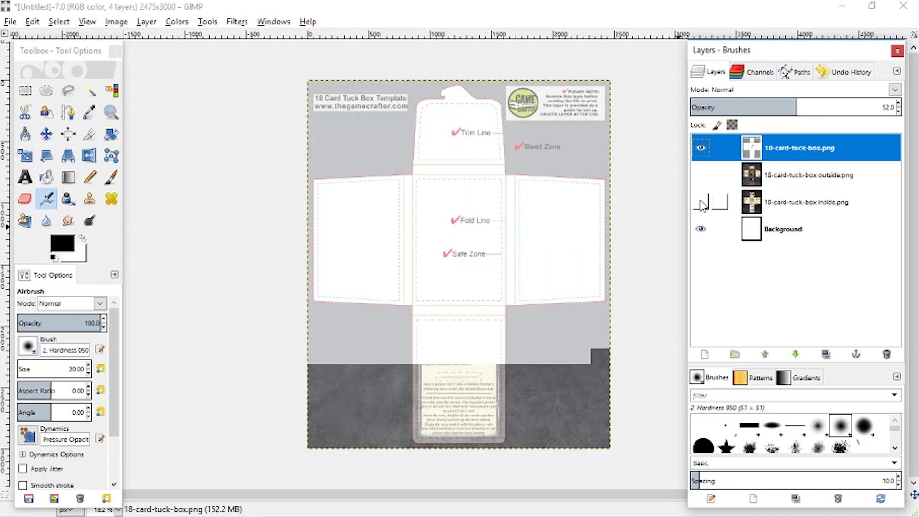
click(701, 149)
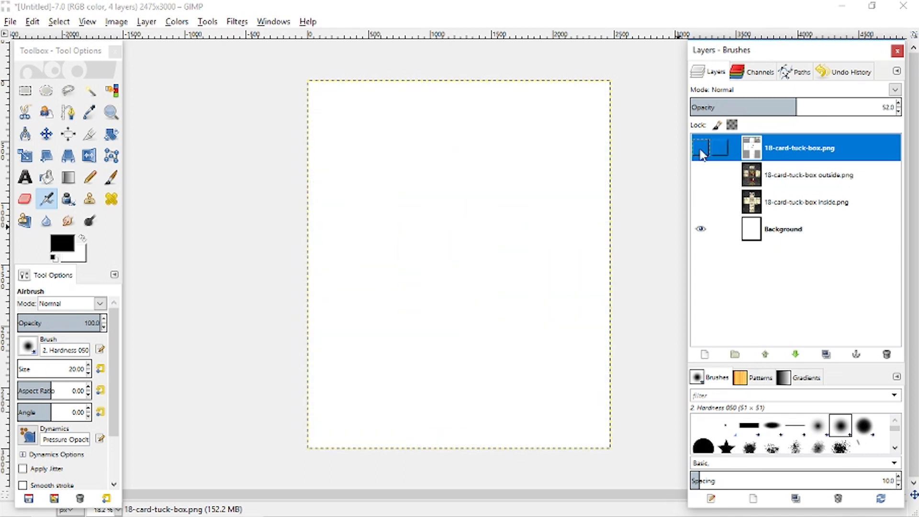
click(701, 175)
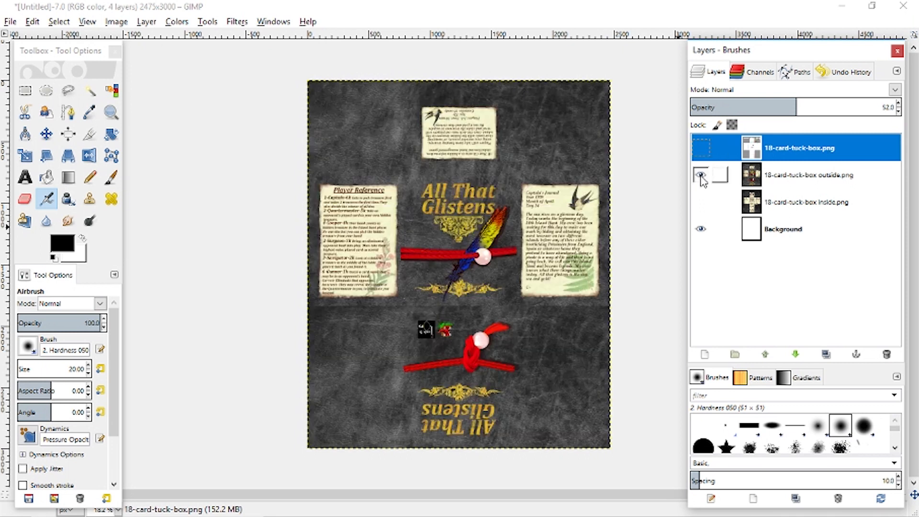
Step: Export the outside artwork as Outside of box.png in the Documents folder with the offered PNG options
click(10, 22)
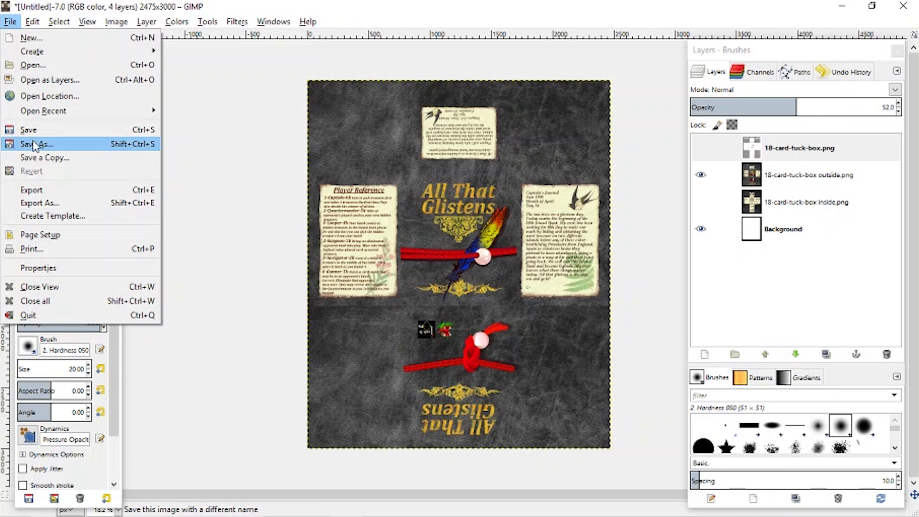
click(38, 203)
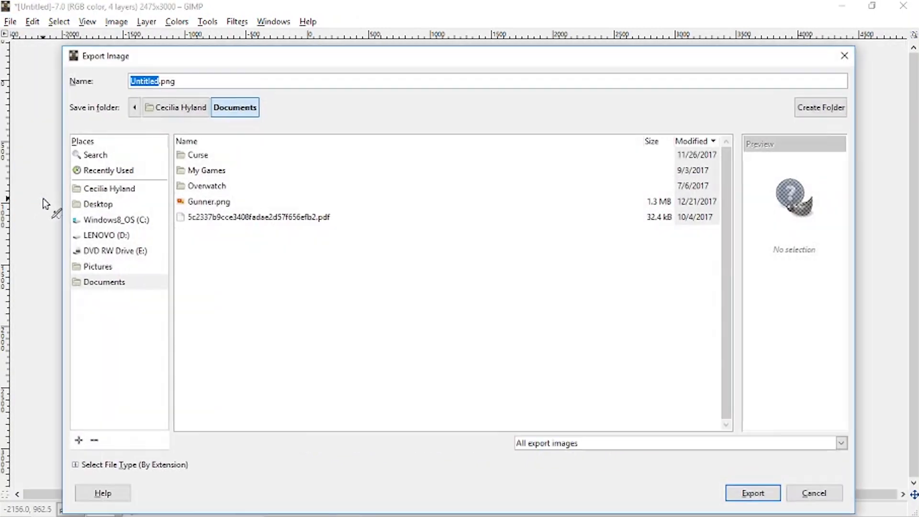
text(Outside of box)
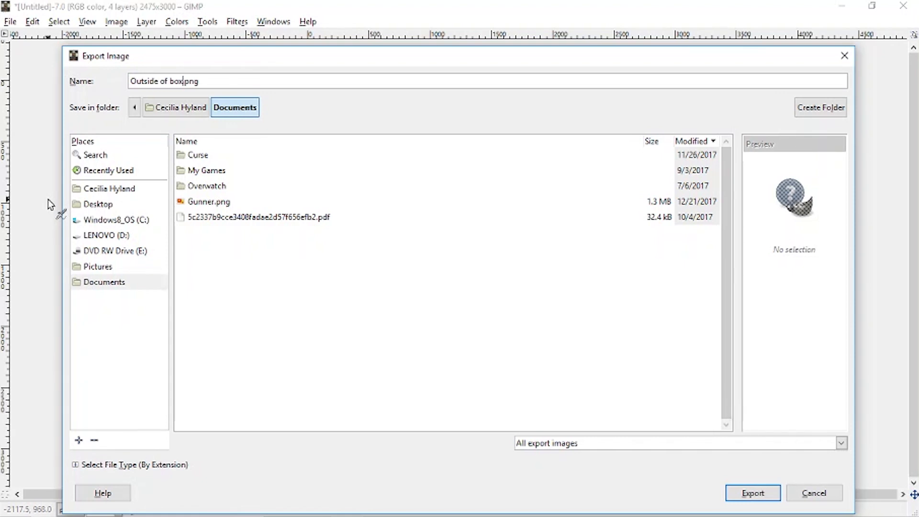
click(752, 493)
click(471, 383)
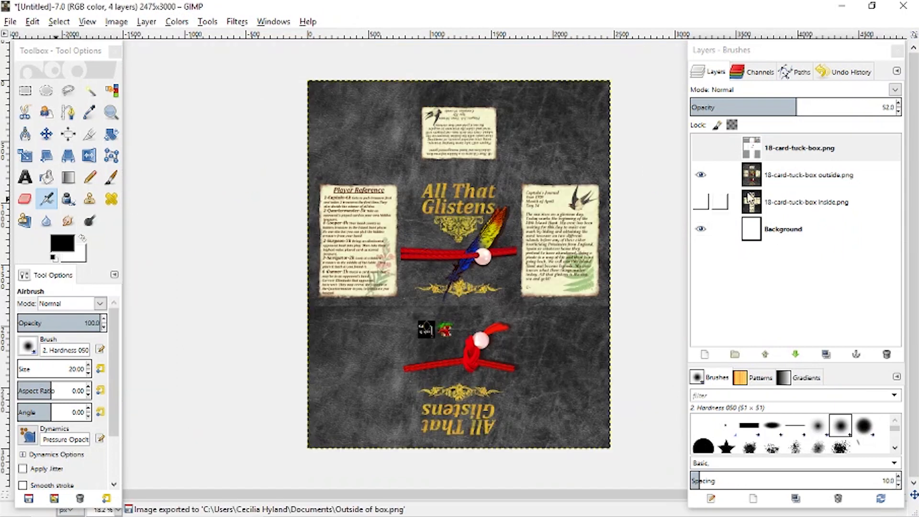
Step: Show the inside artwork instead of the outside artwork and export it as inside of box.png in Documents with the offered PNG options
click(700, 175)
click(700, 202)
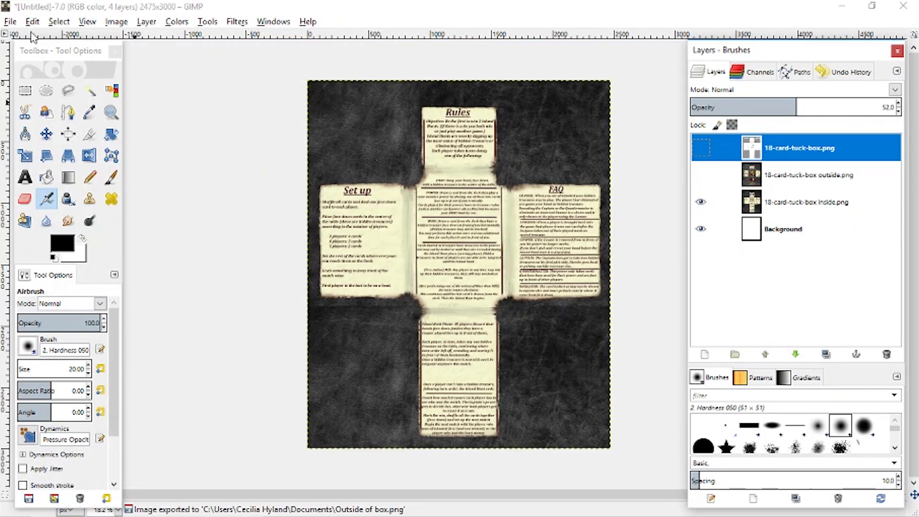
click(10, 22)
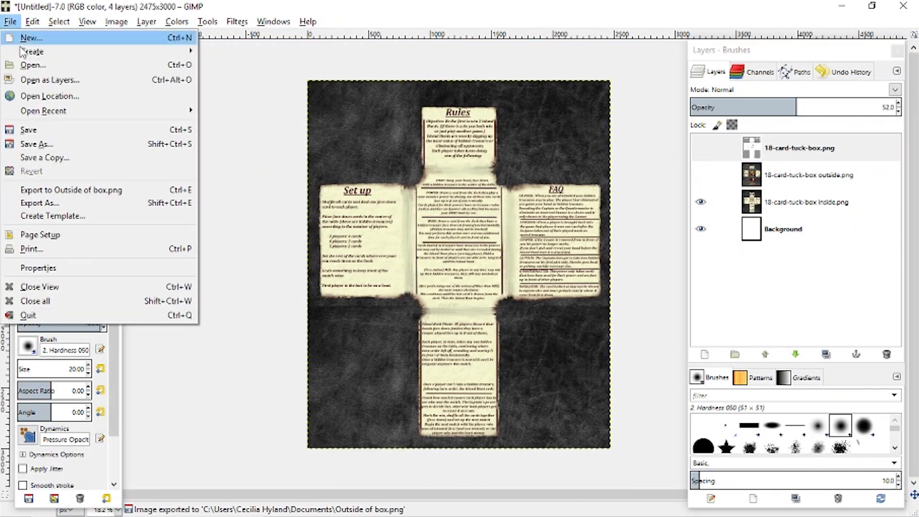
click(45, 202)
drag(155, 80, 136, 83)
click(148, 81)
double_click(158, 80)
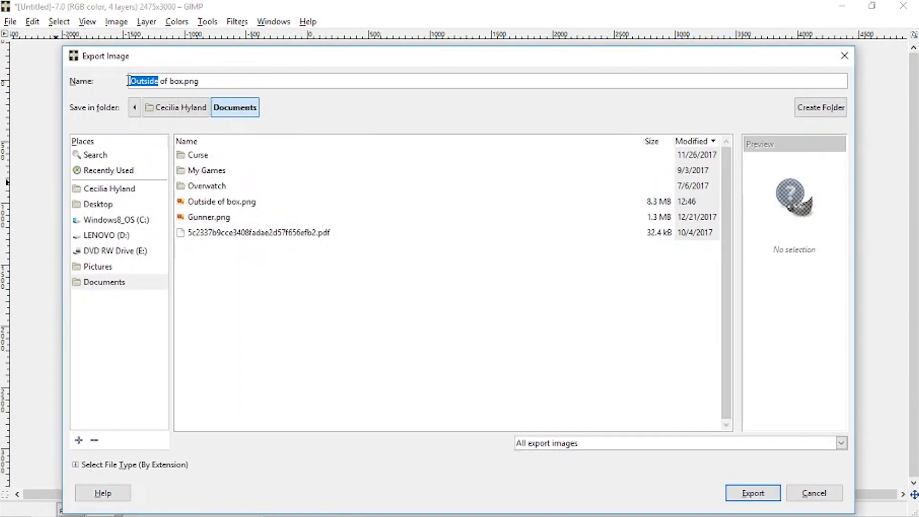
text(inside)
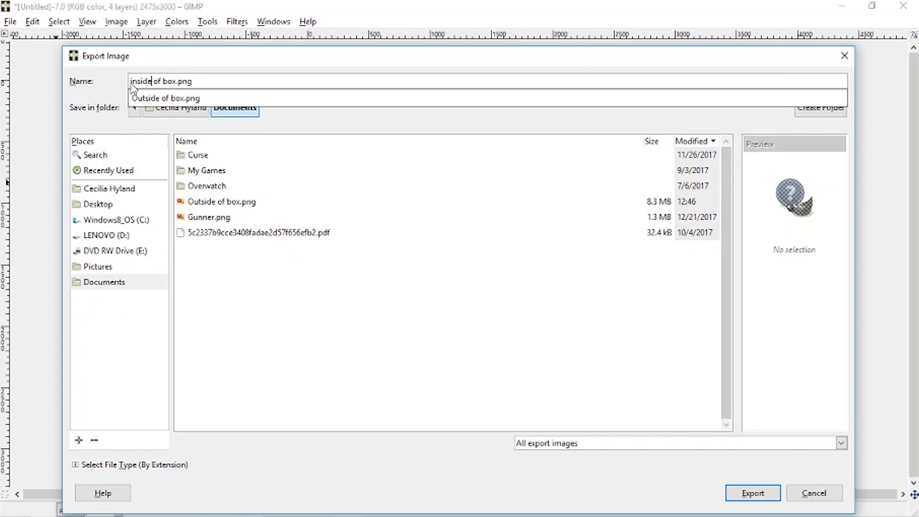
click(748, 503)
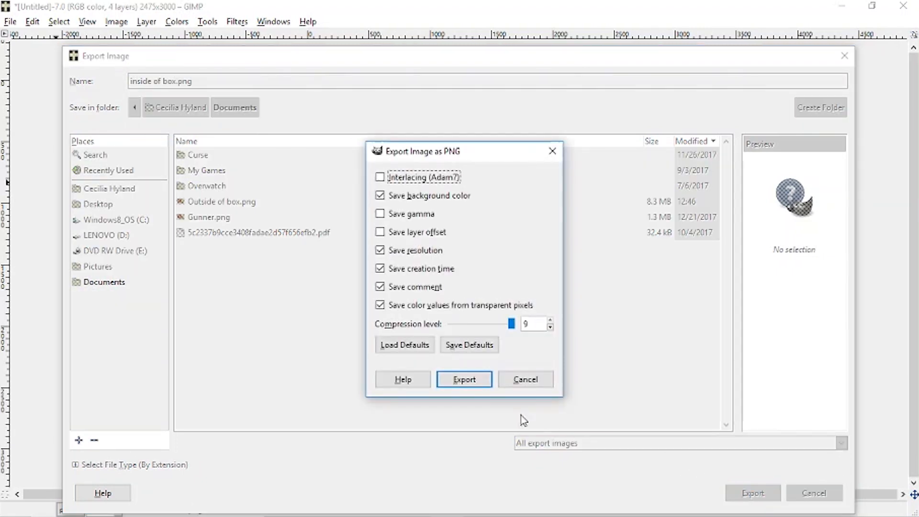
click(472, 384)
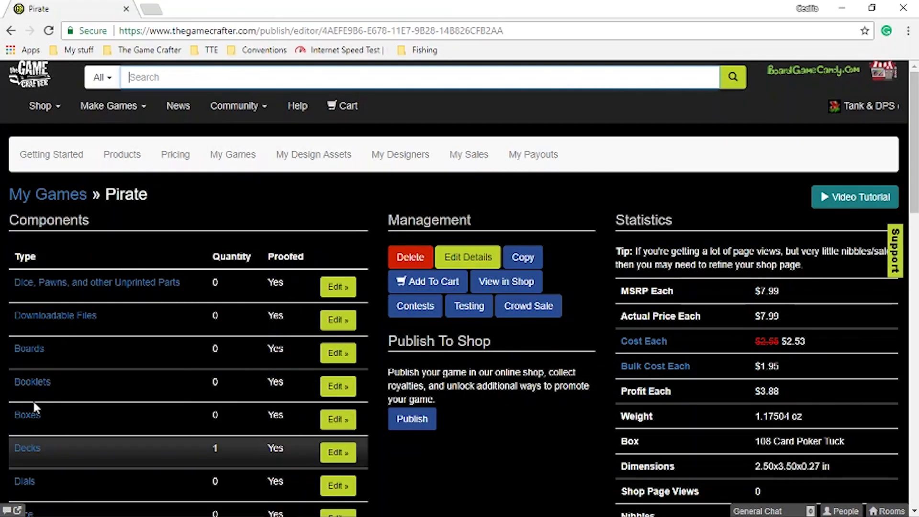
Step: On The Game Crafter, add a placeholder Poker Hook Box (18 cards) to the Pirate game's boxes
click(341, 417)
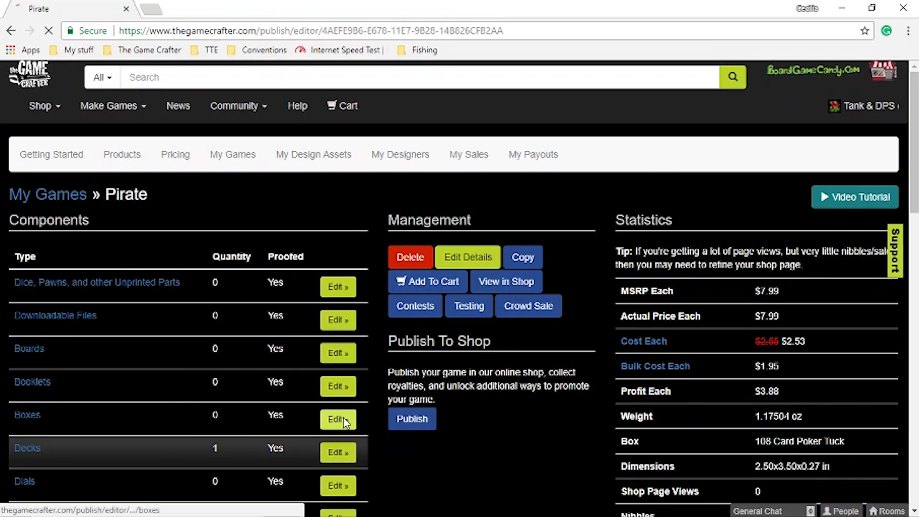
scroll(342, 421, down, 3)
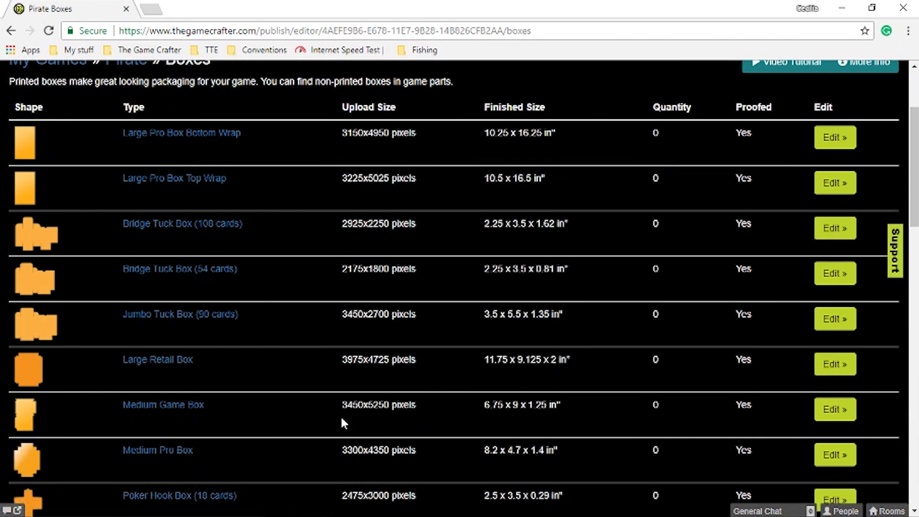
scroll(342, 421, down, 6)
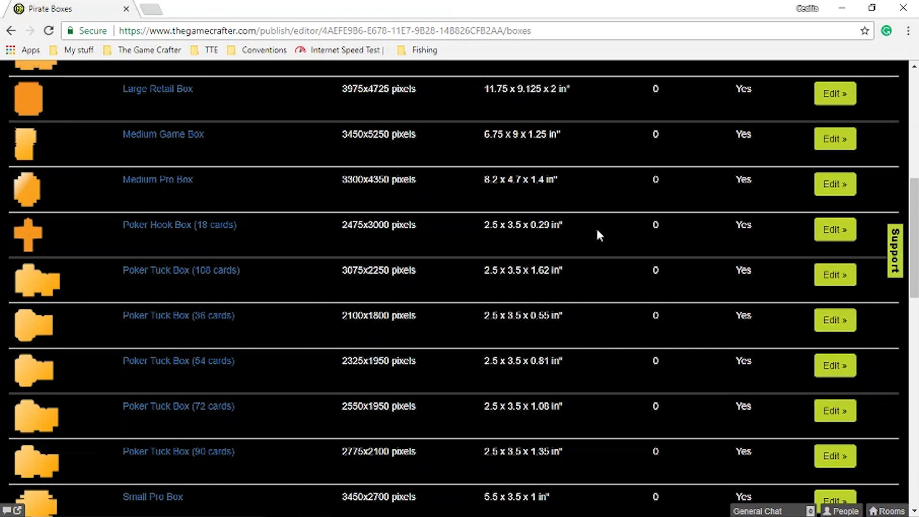
click(832, 231)
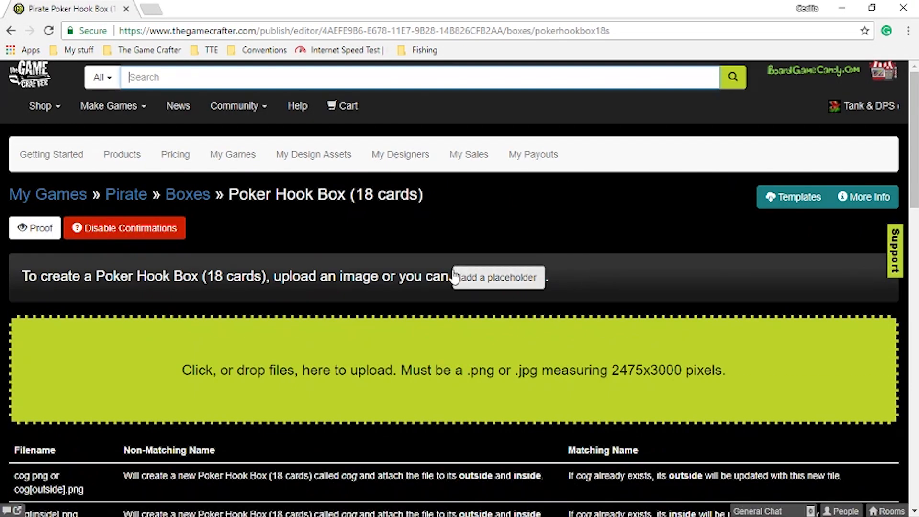
click(527, 287)
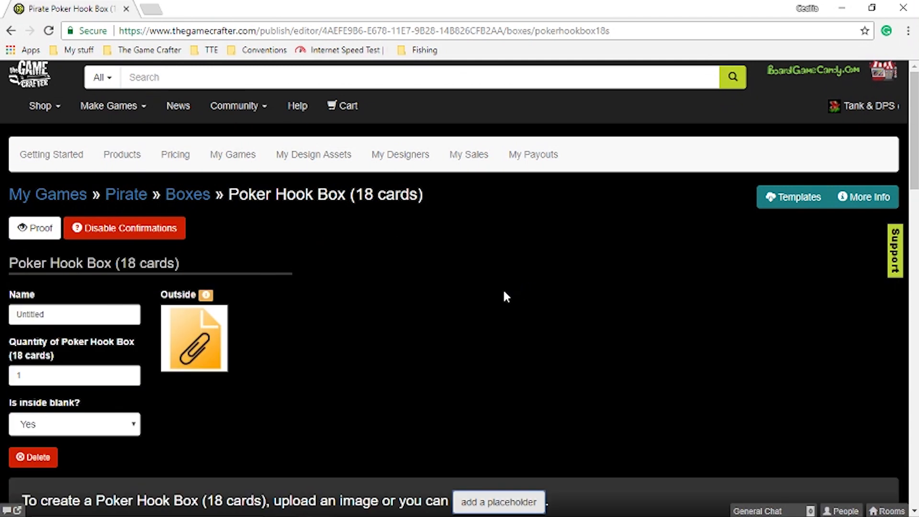
Step: Upload 18-card-tuck-box outside from the Video images folder as the hook box's outside image
click(186, 331)
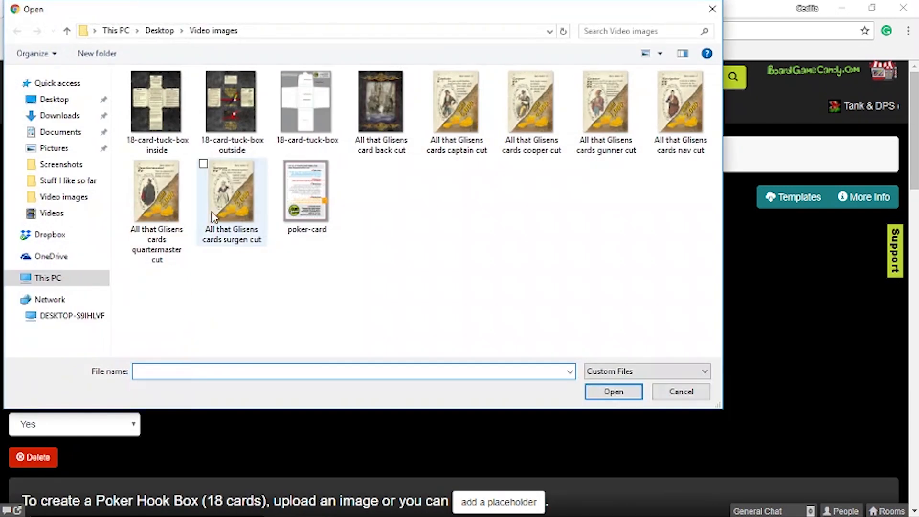
click(218, 108)
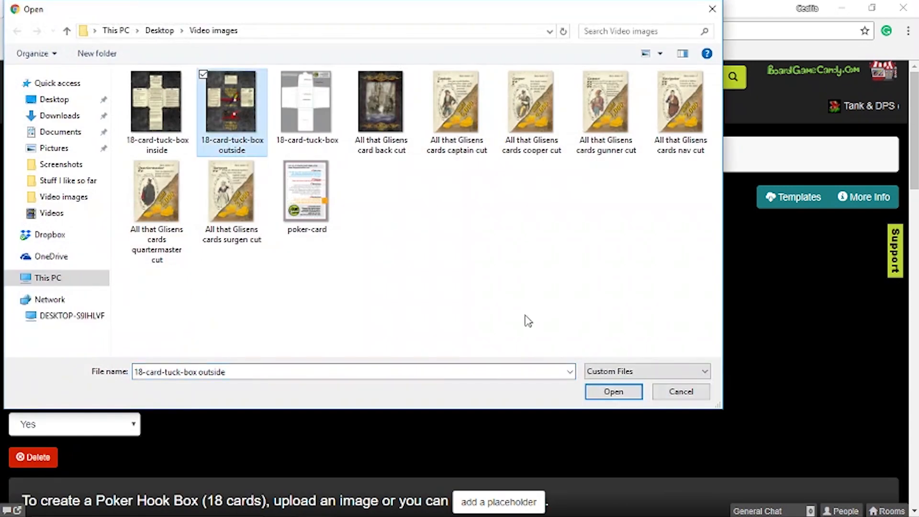
click(614, 395)
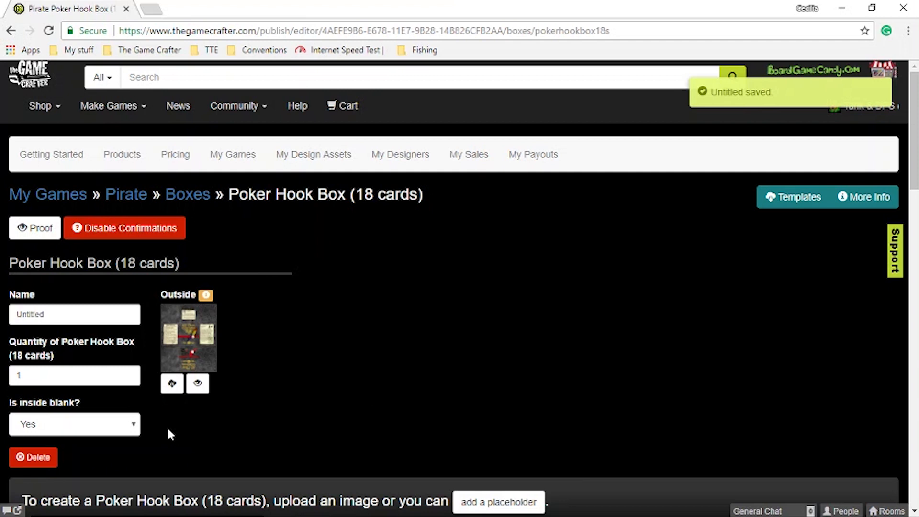
Step: Set the box's inside blank option to No and upload 18-card-tuck-box inside as its inside image
click(130, 425)
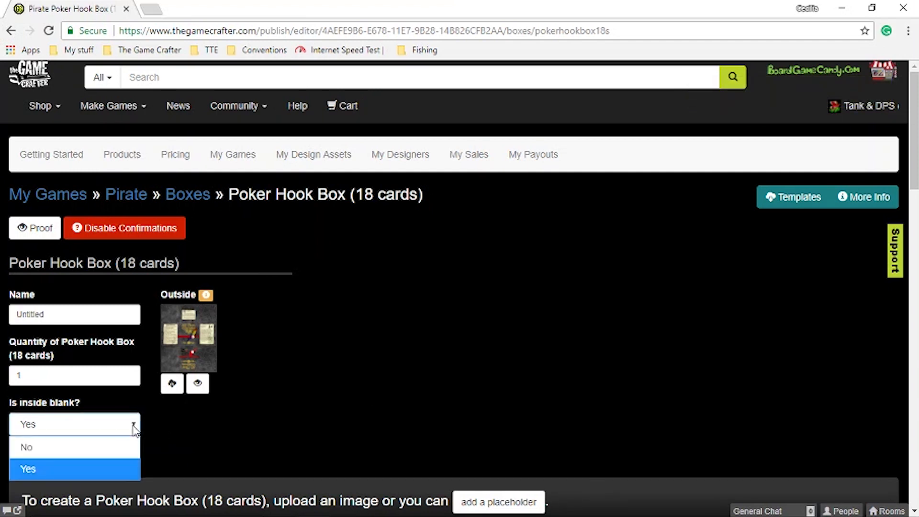
click(96, 450)
click(206, 443)
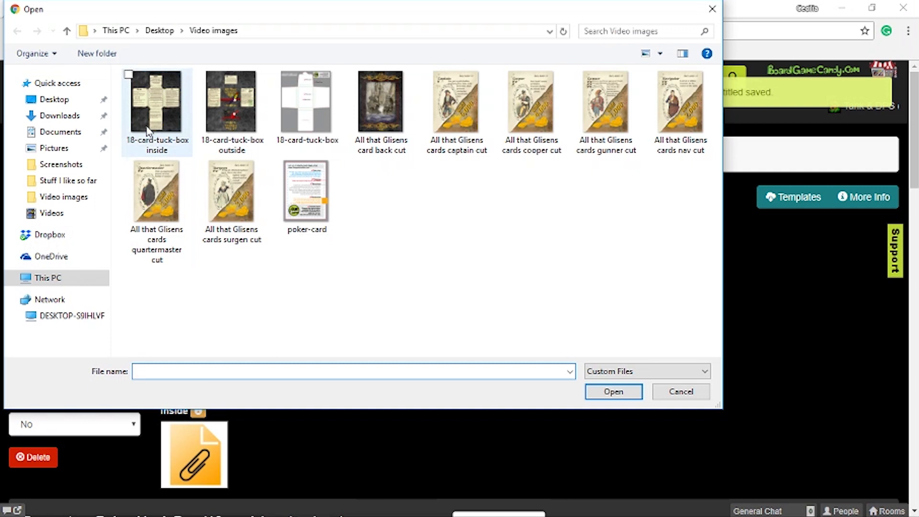
click(148, 131)
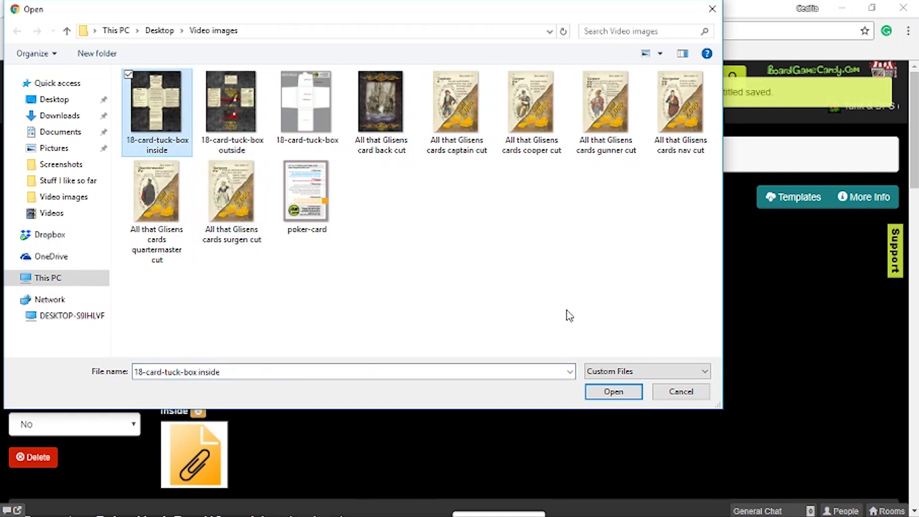
click(608, 392)
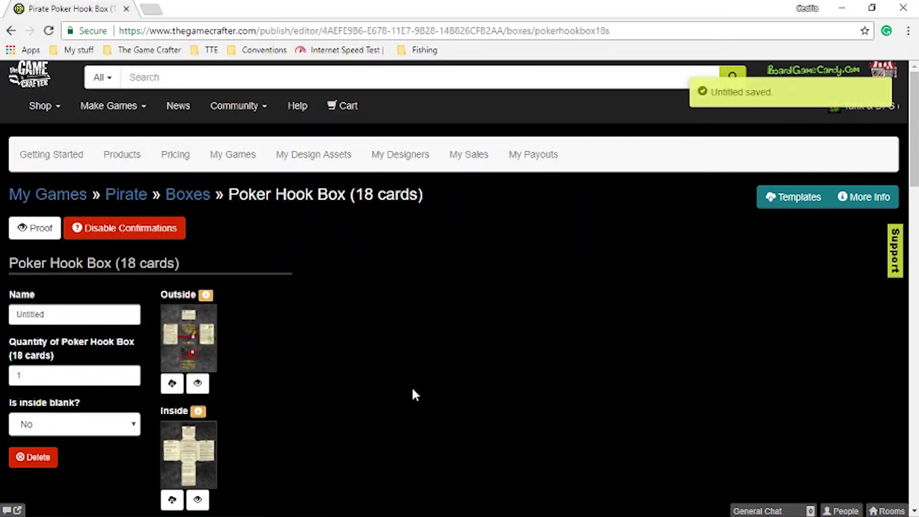
Step: Proof the hook box's outside and inside images against the cut lines and approve both
scroll(325, 373, down, 2)
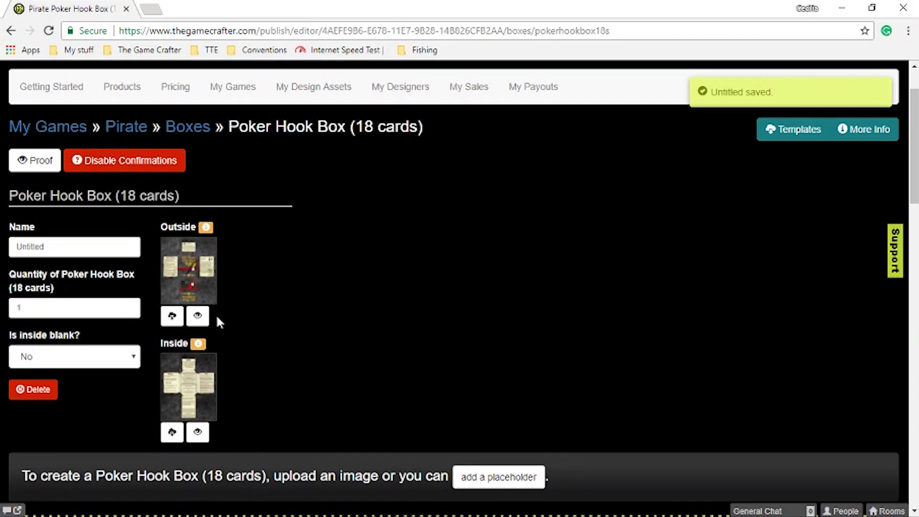
click(197, 320)
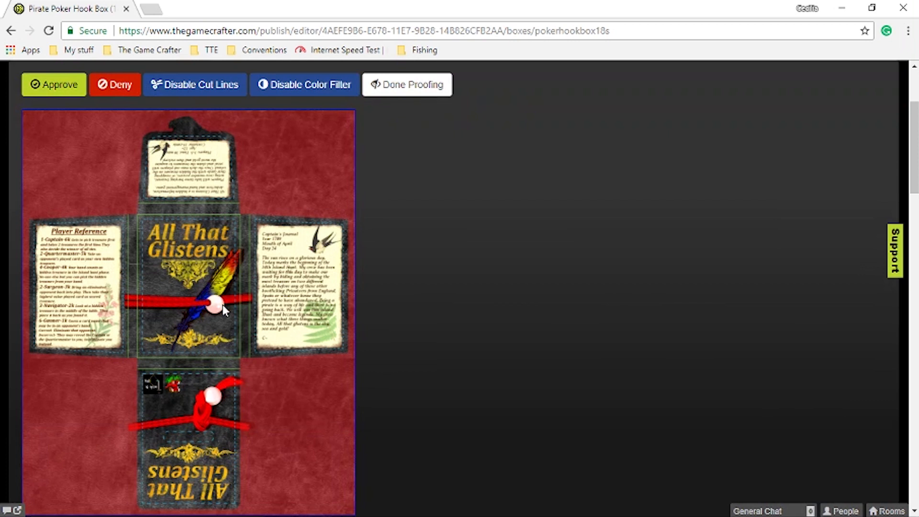
scroll(360, 304, down, 2)
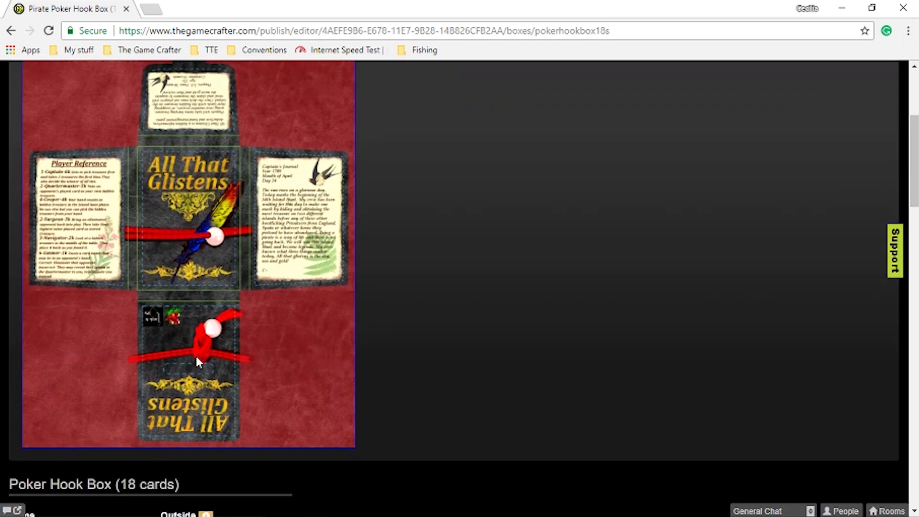
scroll(114, 319, up, 2)
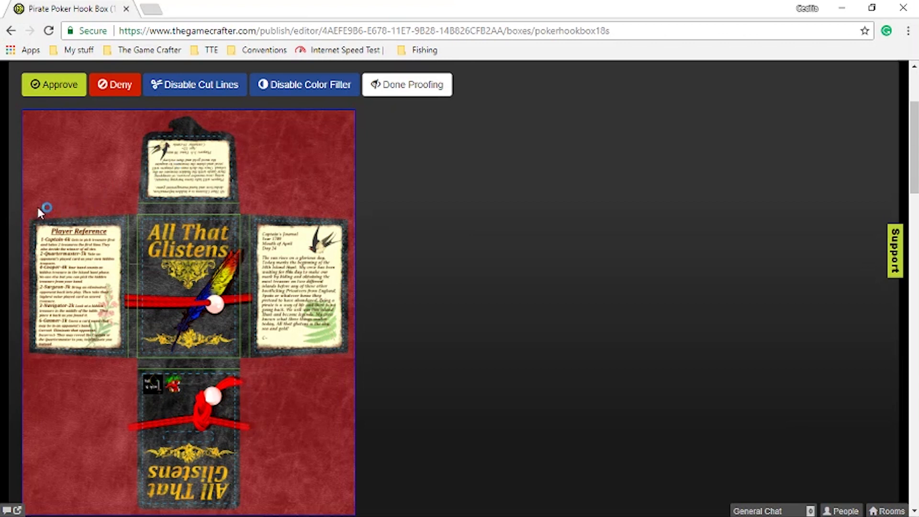
click(51, 93)
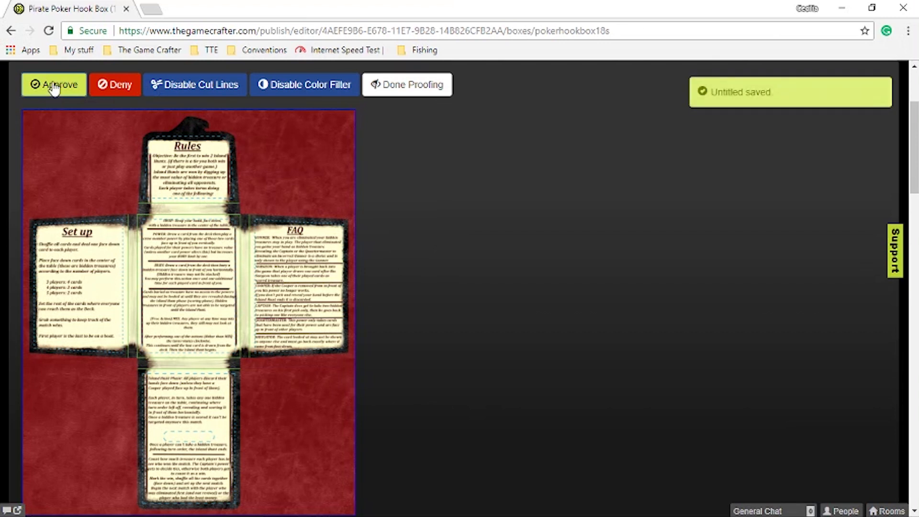
click(53, 88)
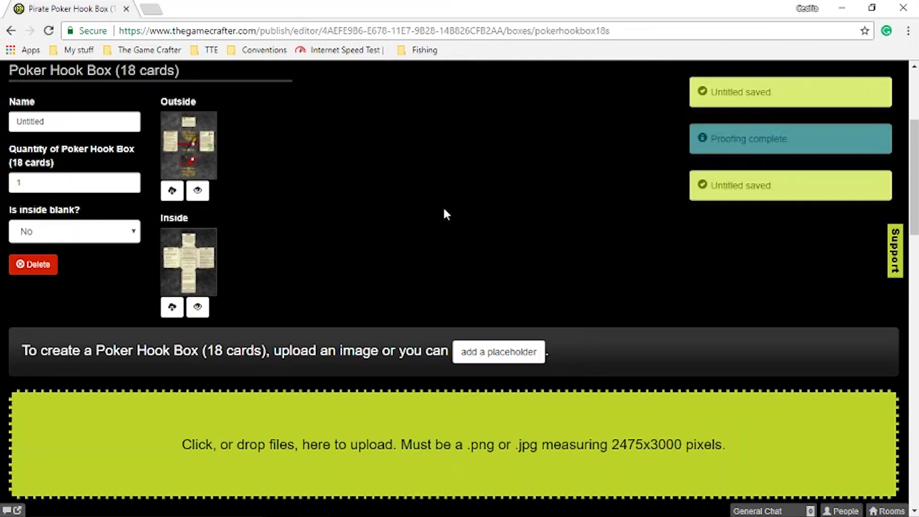
Step: Return to the Pirate game's overview and add one copy of the game to the shopping cart
scroll(443, 260, up, 4)
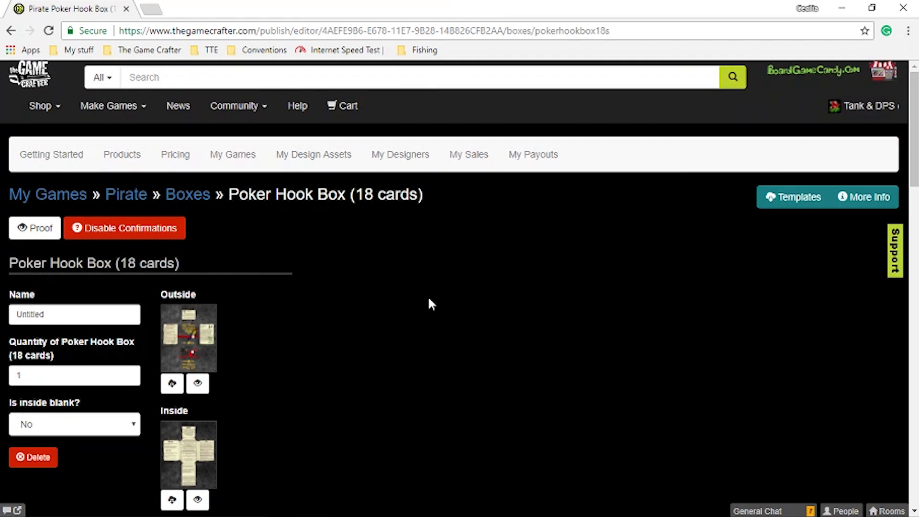
click(127, 194)
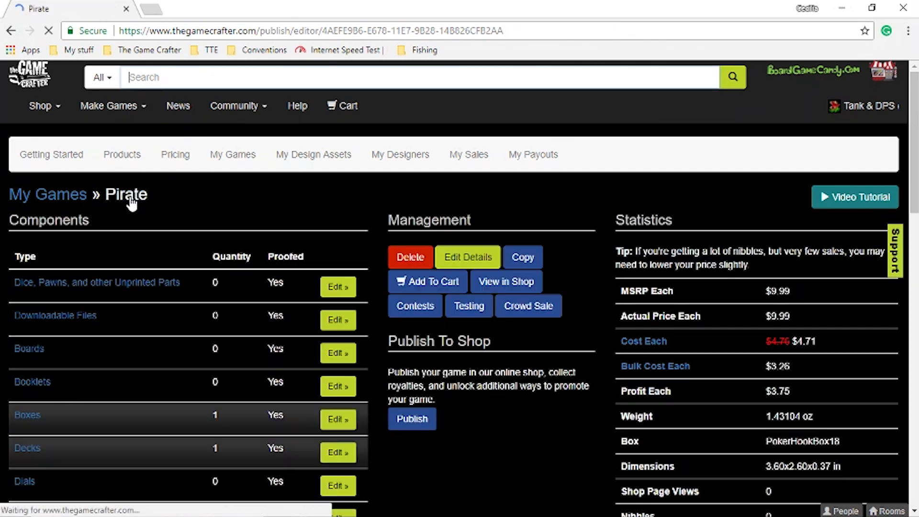
click(433, 286)
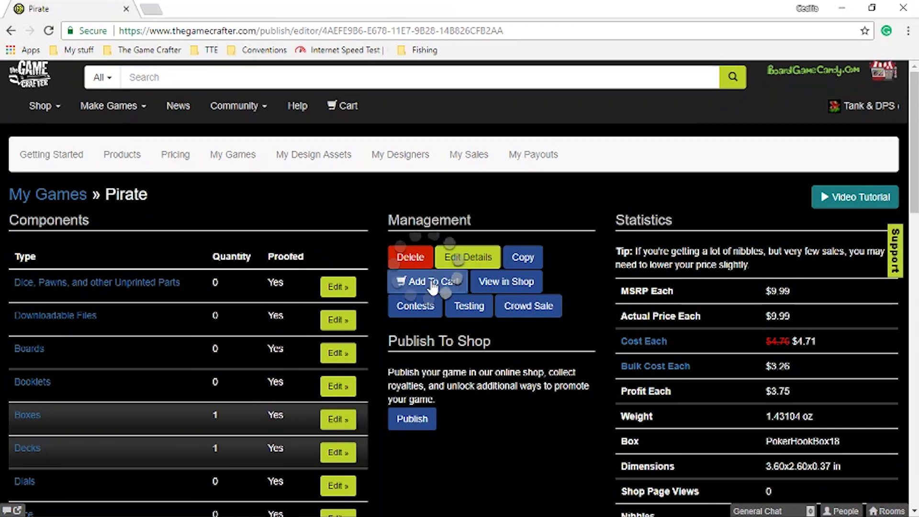
Step: Open the shopping cart and proceed through checkout to the payment stage, keeping the preselected shipping address
click(816, 105)
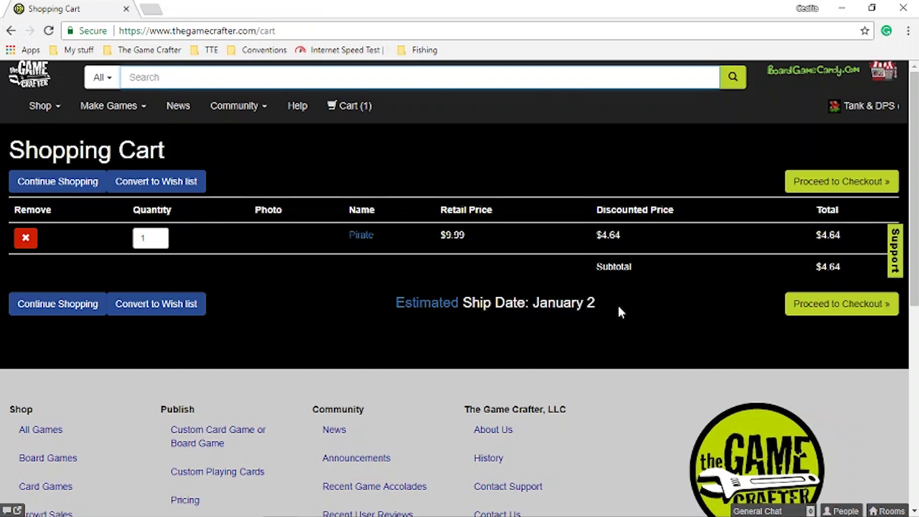
click(802, 307)
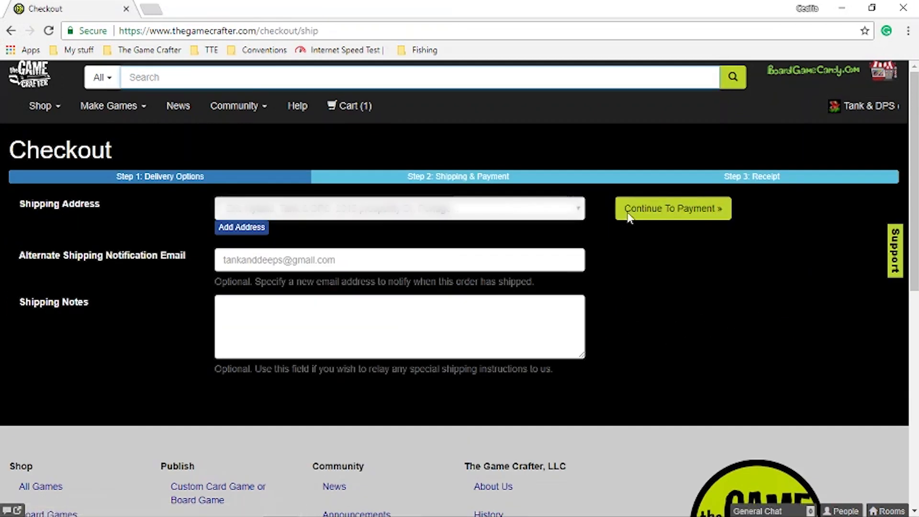
click(652, 211)
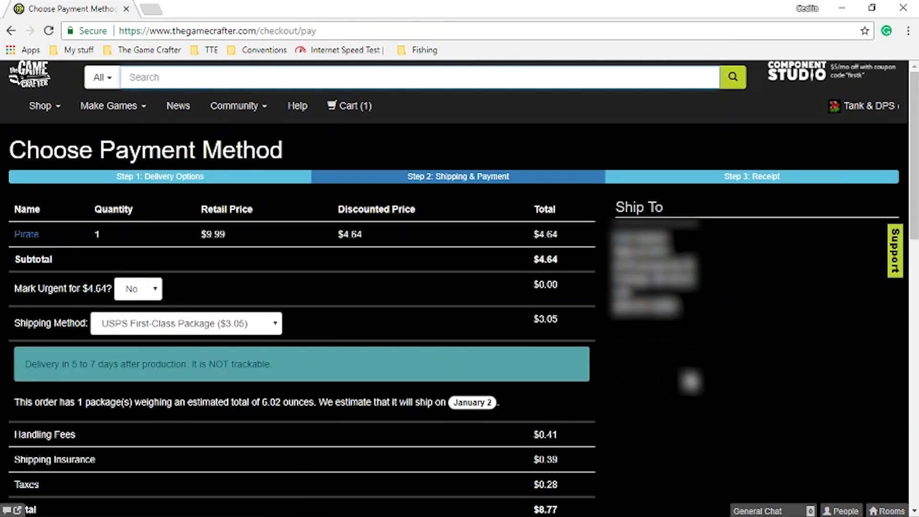
Step: Review the urgent order choice, the available shipping methods and the order's charges without changing the selections
click(152, 287)
click(152, 287)
click(277, 326)
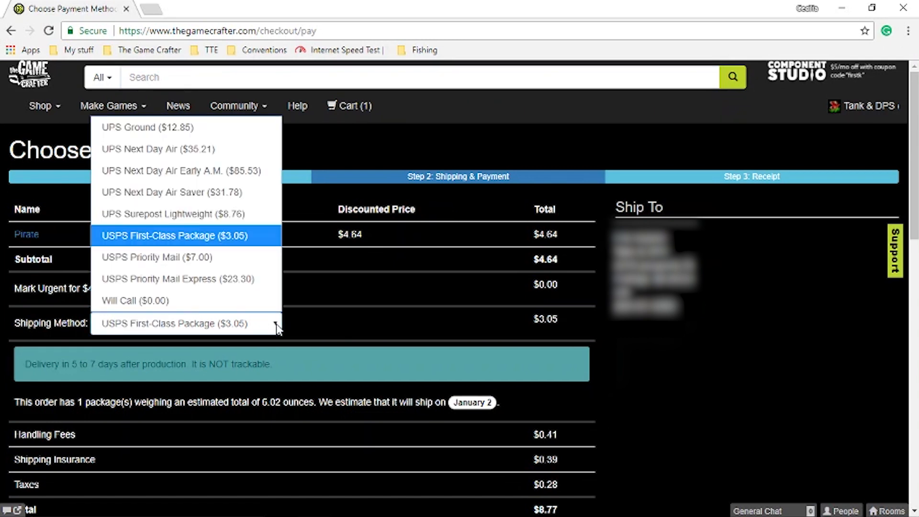
click(285, 332)
scroll(601, 381, down, 4)
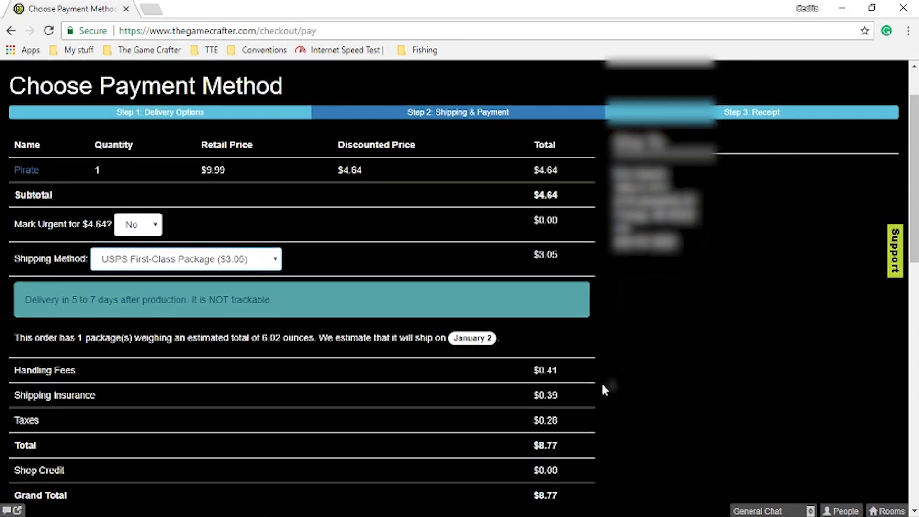